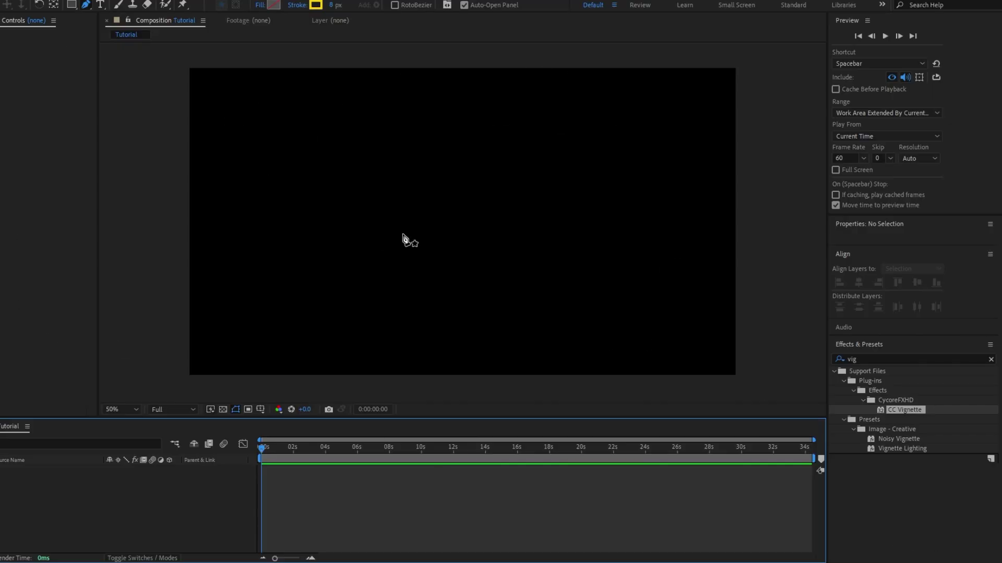
Step: Draw an L-shaped pair of graph axes with the Pen tool, using a white stroke 7 px wide
{"action": "left_click", "coordinate": [316, 5]}
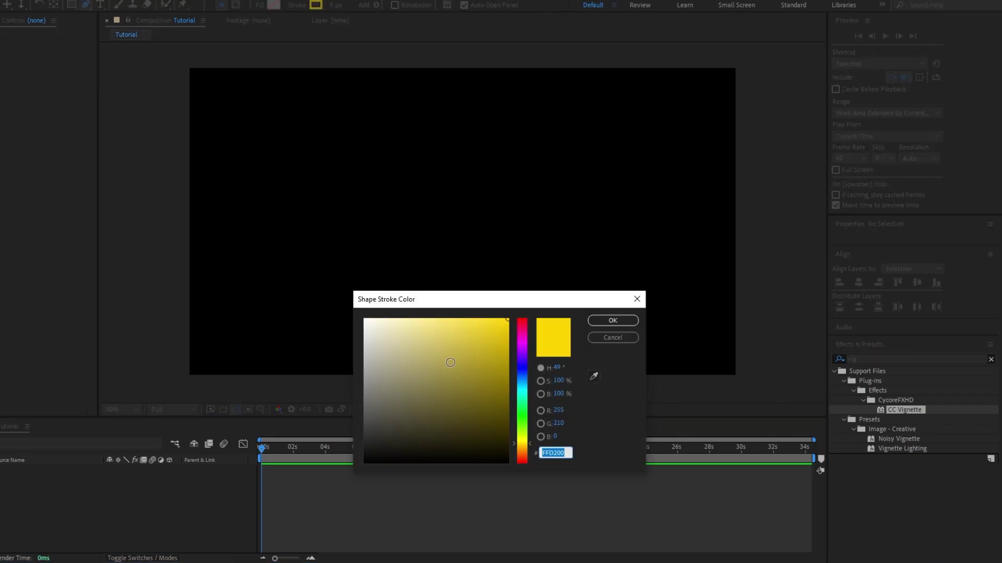
{"action": "left_click", "coordinate": [605, 321]}
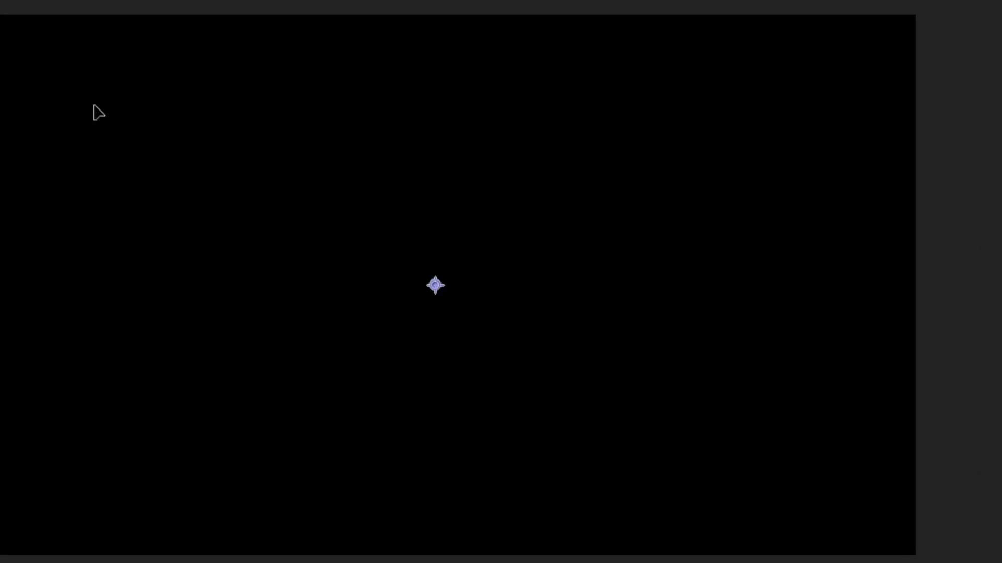
{"action": "left_click", "coordinate": [94, 105]}
{"action": "left_click", "coordinate": [93, 400]}
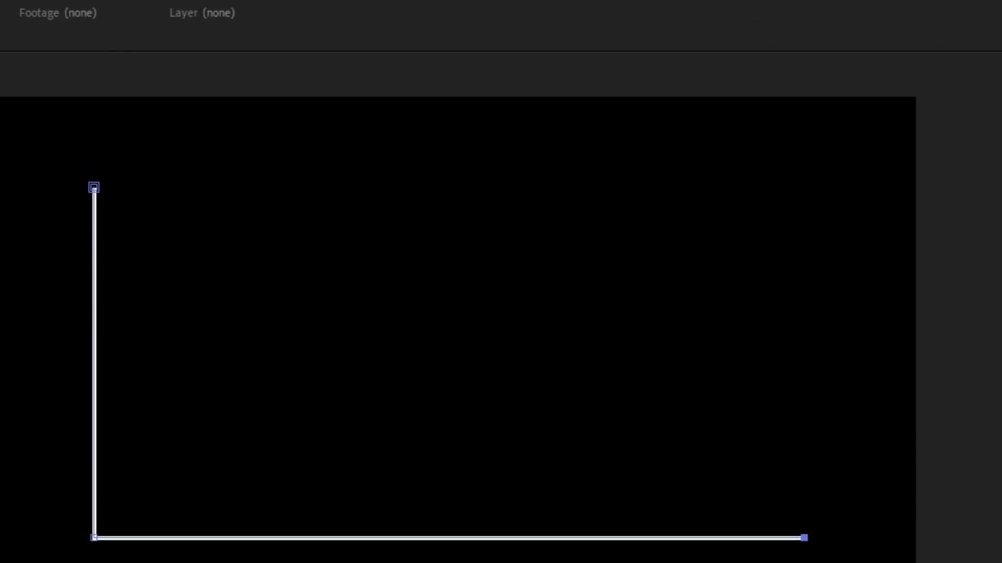
{"action": "left_click_drag", "start_coordinate": [210, 8], "coordinate": [205, 7]}
{"action": "key", "text": "F2"}
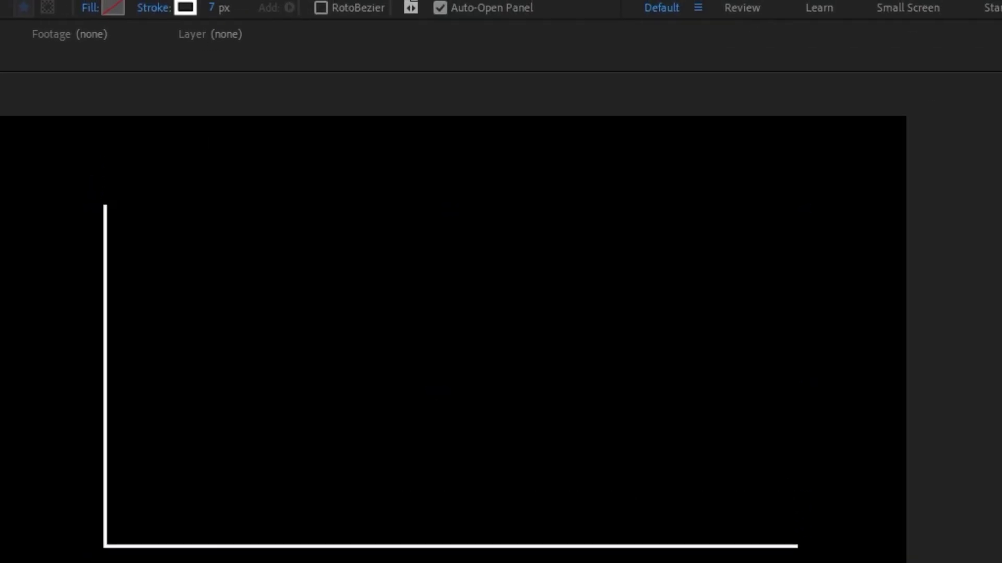
Step: Create a text layer reading "1" inside the axes and set its fill colour to white
{"action": "left_click", "coordinate": [98, 9]}
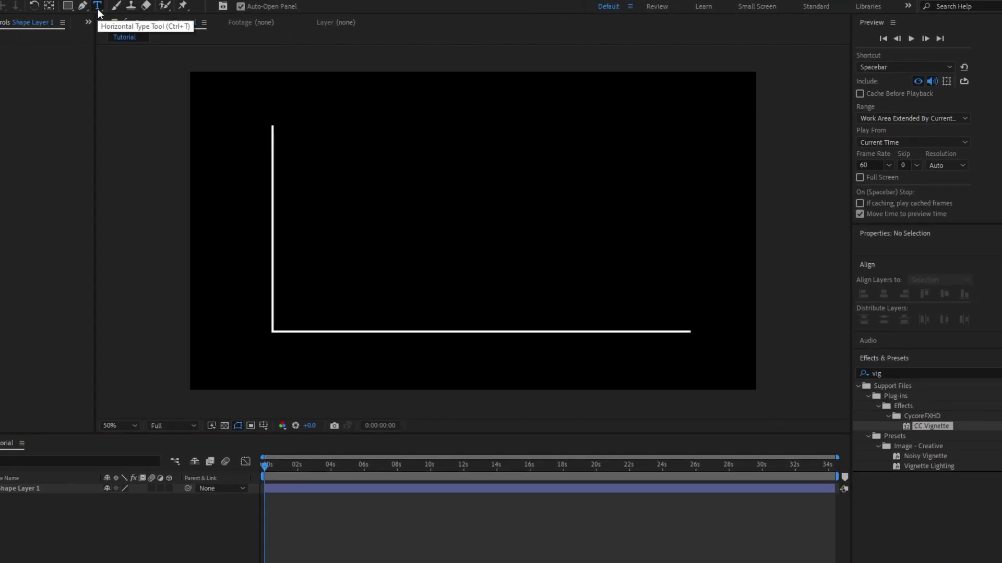
{"action": "left_click", "coordinate": [98, 11]}
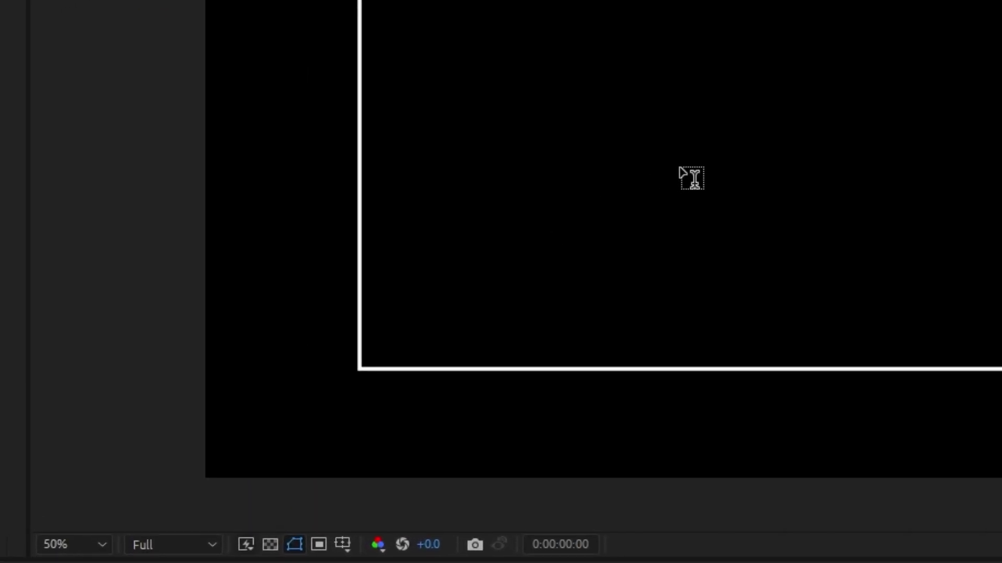
{"action": "left_click", "coordinate": [453, 228]}
{"action": "type", "text": "1"}
{"action": "key", "text": "ctrl+a"}
{"action": "left_click", "coordinate": [987, 424]}
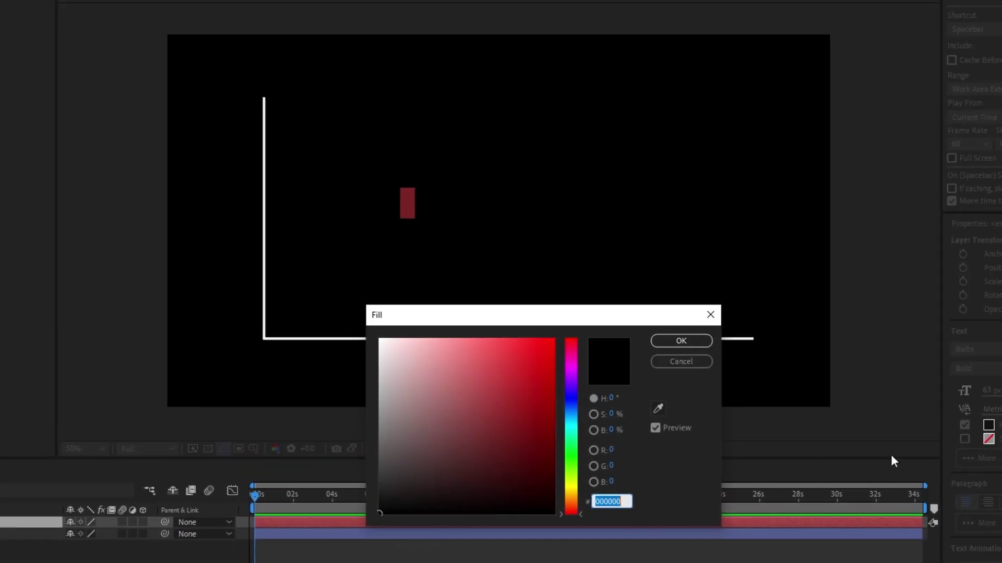
{"action": "left_click_drag", "start_coordinate": [433, 375], "coordinate": [303, 280]}
{"action": "left_click", "coordinate": [662, 339]}
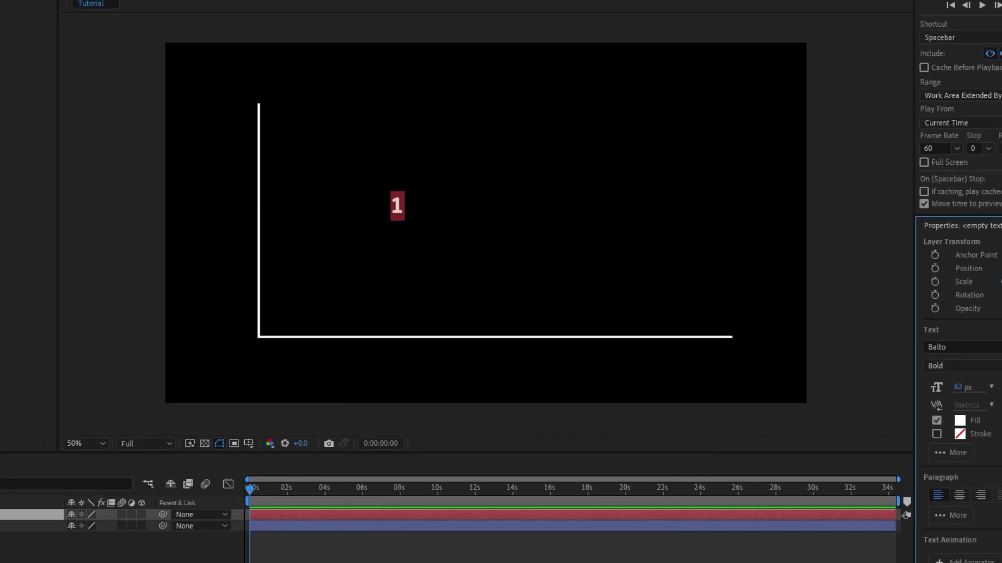
Step: Set the number's font style to Book and move it just below the corner of the axes
{"action": "left_click", "coordinate": [956, 365]}
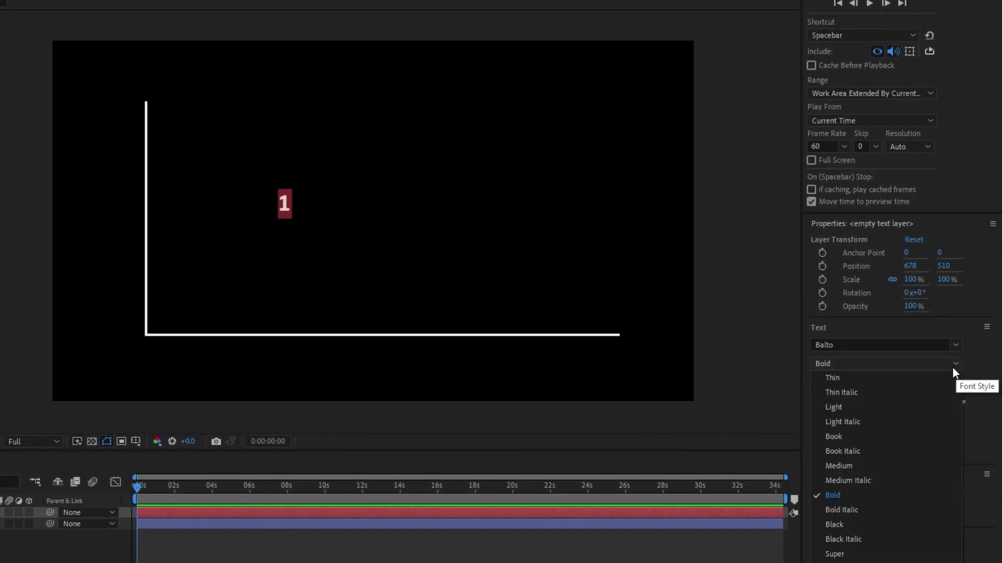
{"action": "left_click", "coordinate": [837, 437]}
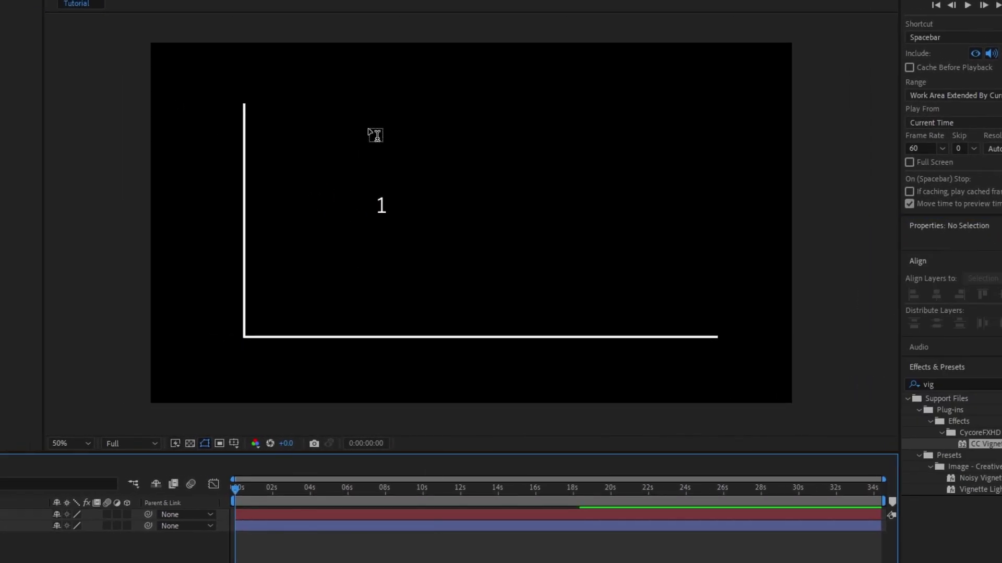
{"action": "left_click_drag", "start_coordinate": [345, 134], "coordinate": [352, 206]}
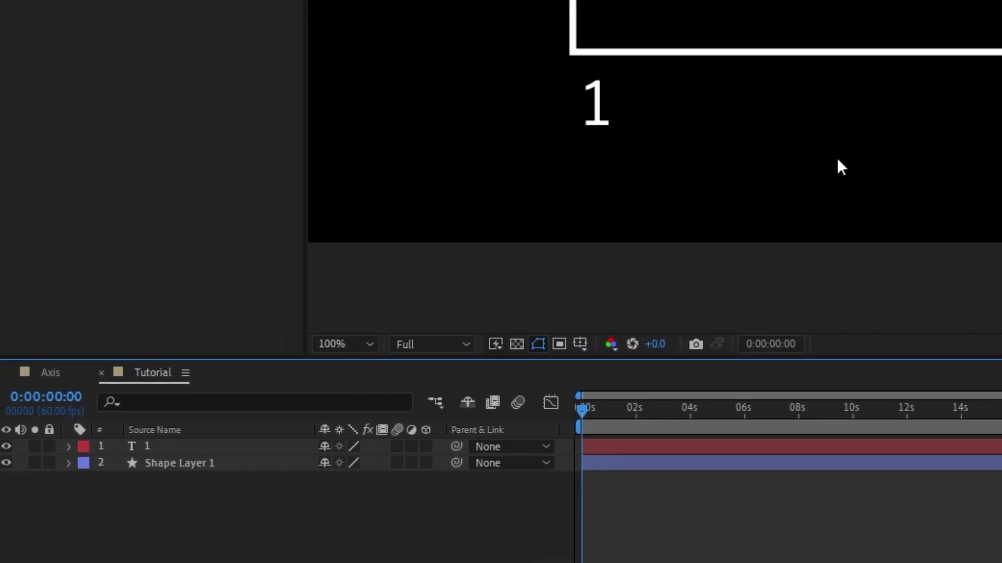
Step: Add the expression "index" to the Source Text property of the text layer
{"action": "left_click", "coordinate": [157, 448]}
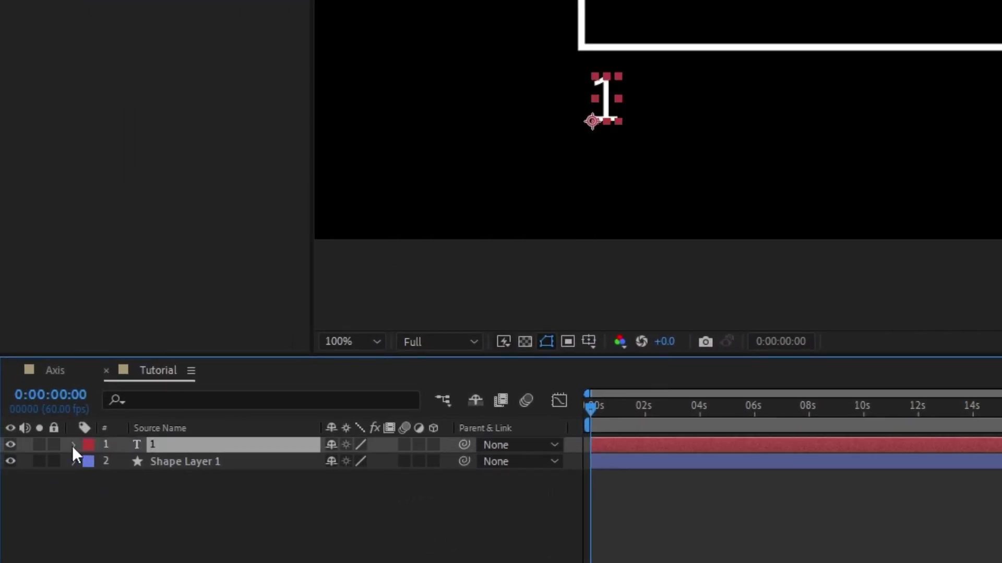
{"action": "left_click", "coordinate": [73, 445]}
{"action": "left_click", "coordinate": [90, 463]}
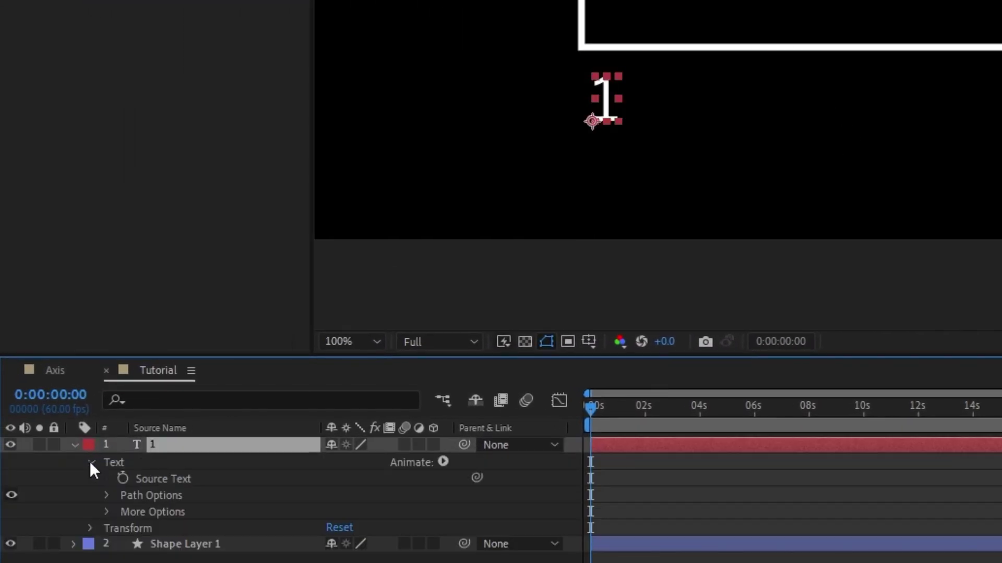
{"action": "left_click", "coordinate": [124, 478], "text": "alt"}
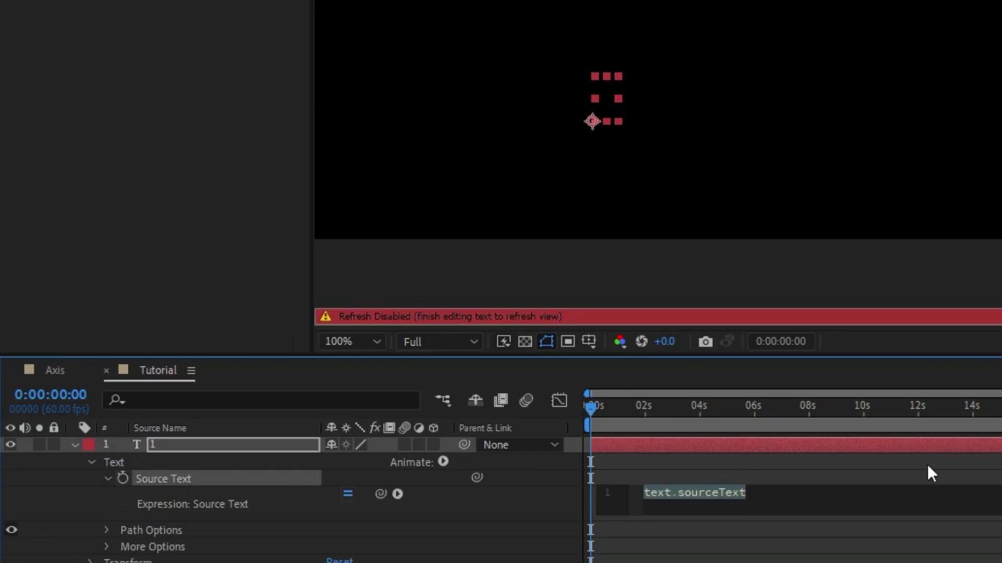
{"action": "type", "text": "index"}
{"action": "left_click", "coordinate": [219, 475]}
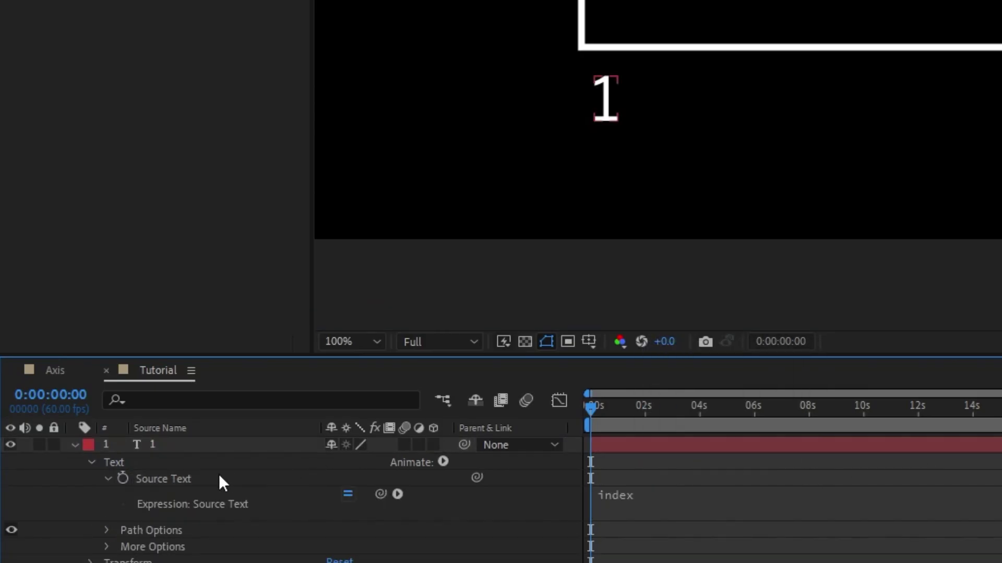
{"action": "left_click", "coordinate": [76, 446]}
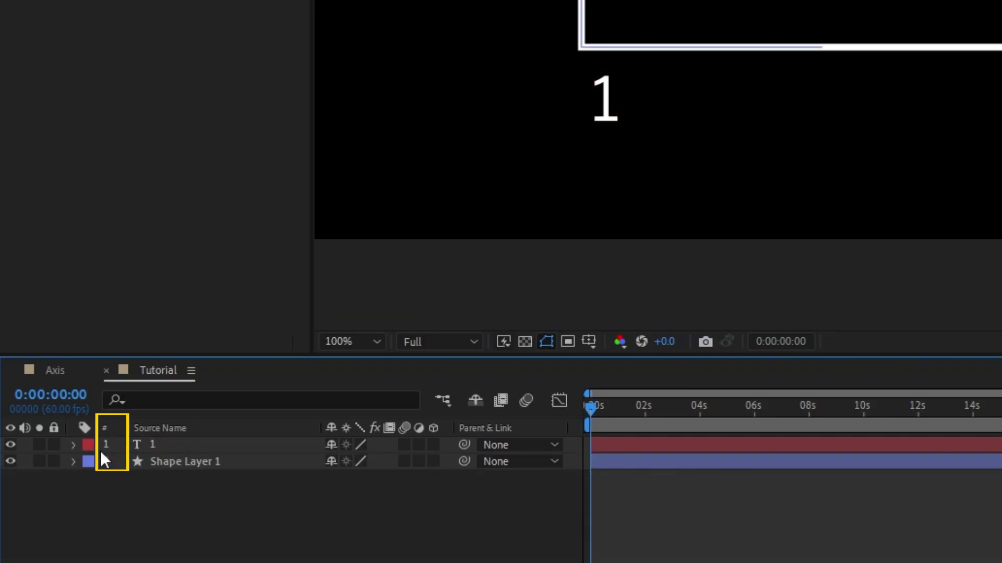
Step: Duplicate the number layer, place the copy second in the layer stack, and move it beside the 1 under the axis
{"action": "left_click", "coordinate": [189, 444]}
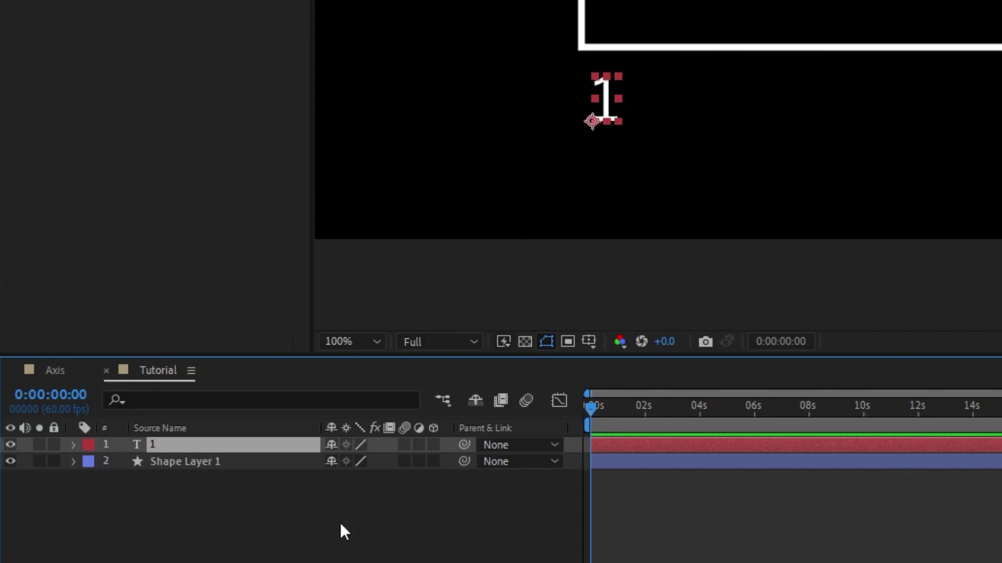
{"action": "left_click", "coordinate": [293, 533]}
{"action": "left_click", "coordinate": [743, 448]}
{"action": "key", "text": "ctrl+d"}
{"action": "left_click_drag", "start_coordinate": [195, 443], "coordinate": [191, 468]}
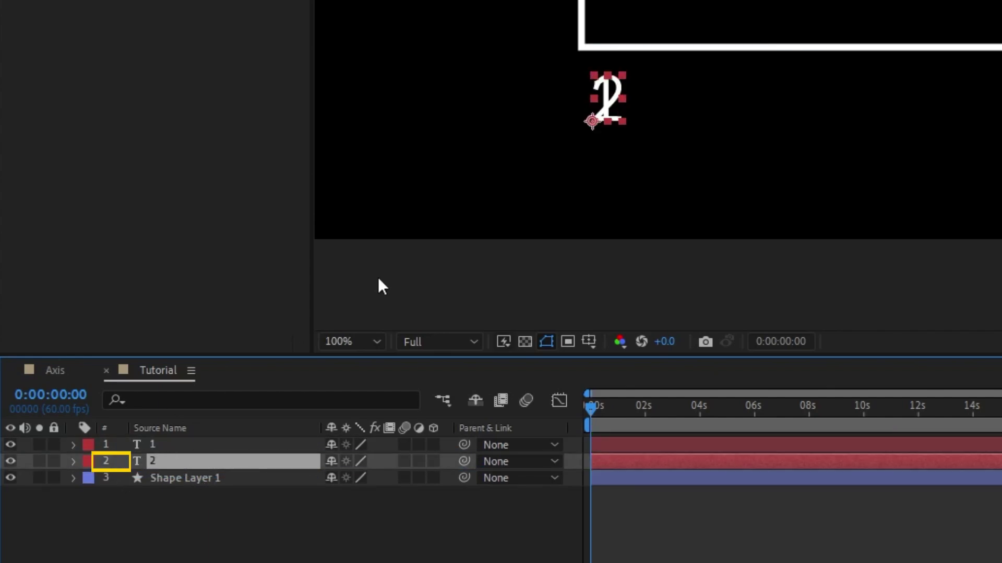
{"action": "left_click_drag", "start_coordinate": [607, 94], "coordinate": [661, 95]}
{"action": "left_click", "coordinate": [749, 548]}
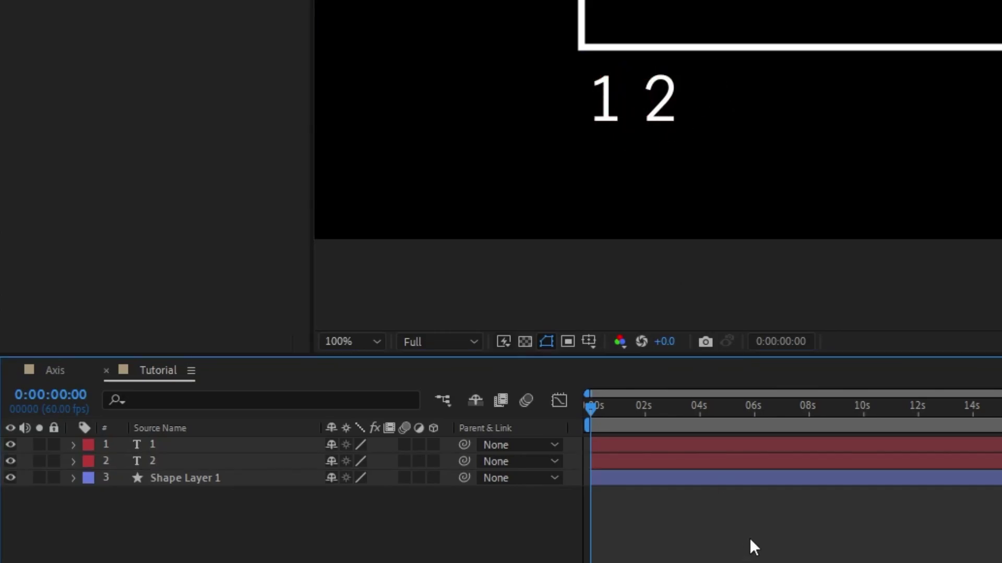
Step: Duplicate the second number layer, place the copy below it in the stack, and make four more duplicates
{"action": "left_click", "coordinate": [183, 465]}
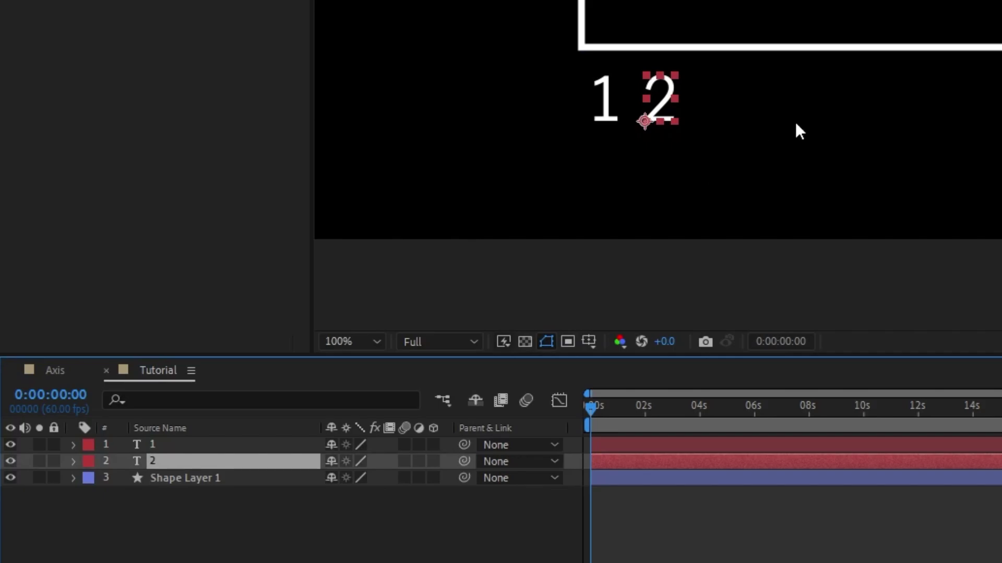
{"action": "left_click_drag", "start_coordinate": [741, 141], "coordinate": [678, 164]}
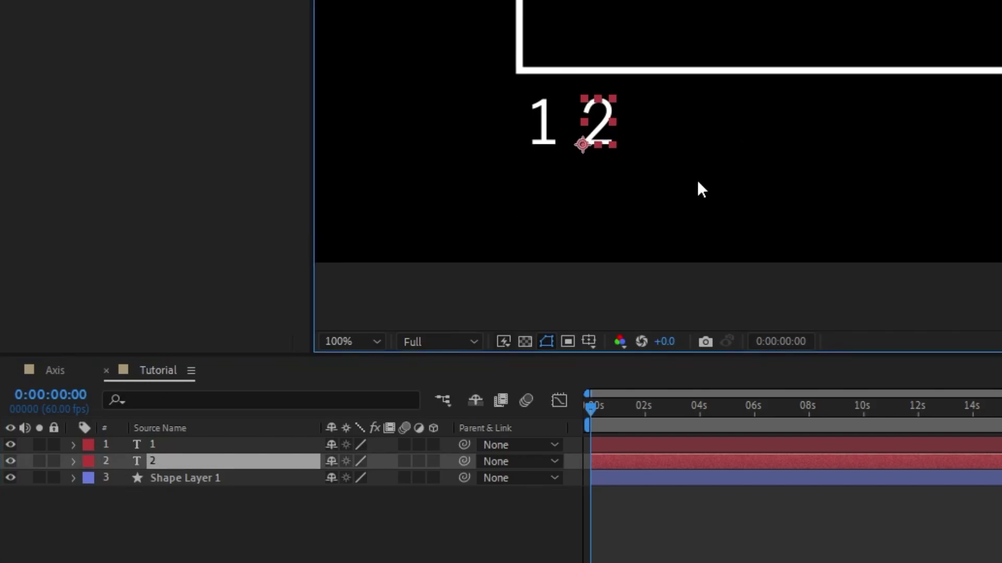
{"action": "key", "text": "ctrl+d"}
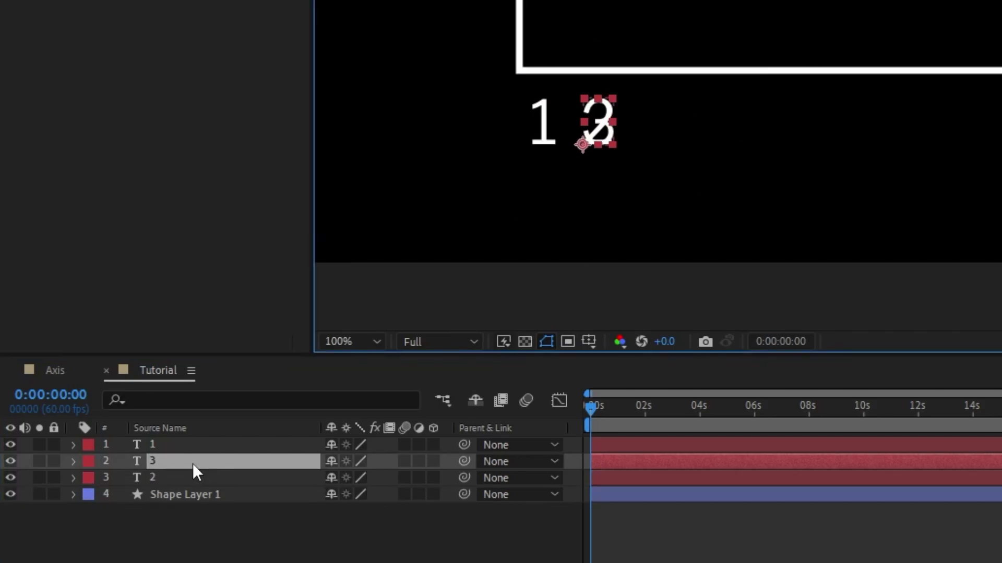
{"action": "left_click_drag", "start_coordinate": [192, 463], "coordinate": [192, 484]}
{"action": "key", "text": "ctrl+d"}
{"action": "key", "text": "ctrl+d"}
{"action": "key", "text": "ctrl+d"}
{"action": "key", "text": "ctrl+d"}
Step: Spread the number copies in a row under the horizontal axis and add more duplicates until they run from 1 to 10
{"action": "left_click", "coordinate": [187, 477]}
{"action": "left_click_drag", "start_coordinate": [600, 125], "coordinate": [651, 125]}
{"action": "left_click", "coordinate": [186, 494]}
{"action": "left_click_drag", "start_coordinate": [600, 125], "coordinate": [717, 124]}
{"action": "left_click", "coordinate": [186, 511]}
{"action": "left_click", "coordinate": [186, 526]}
{"action": "left_click_drag", "start_coordinate": [600, 125], "coordinate": [846, 125]}
{"action": "left_click", "coordinate": [183, 544]}
{"action": "left_click_drag", "start_coordinate": [600, 128], "coordinate": [939, 130]}
{"action": "key", "text": "ctrl+d"}
{"action": "key", "text": "ctrl+d"}
{"action": "key", "text": "ctrl+d"}
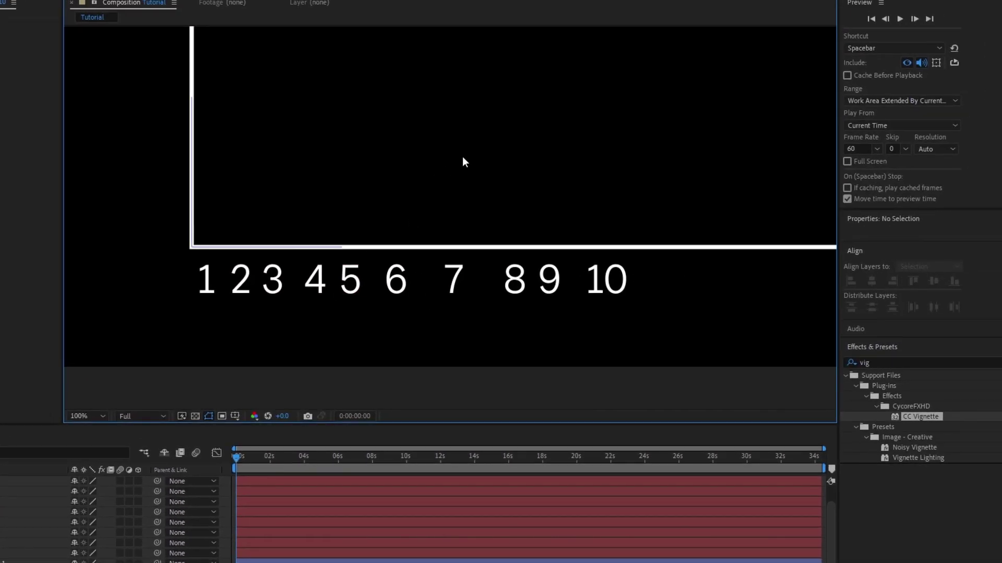
Step: Move the number 10 to the far end of the horizontal axis, keeping it in line with the other numbers
{"action": "key", "text": "comma"}
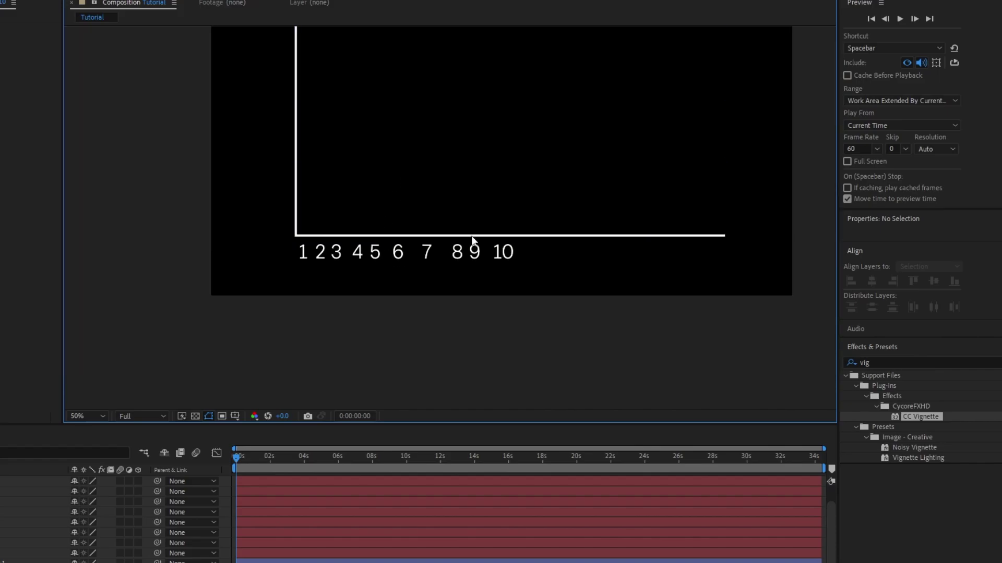
{"action": "left_click", "coordinate": [504, 254]}
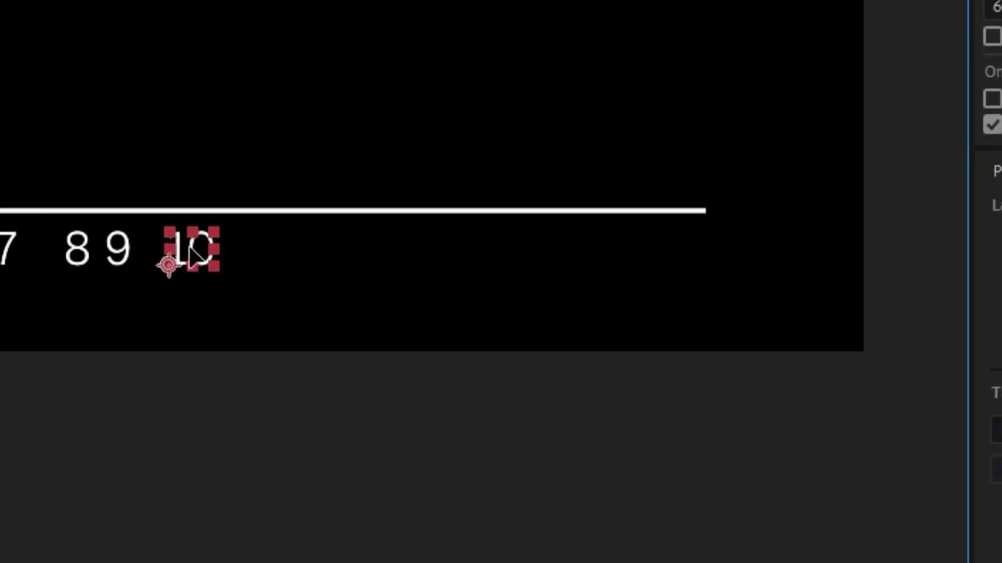
{"action": "left_click_drag", "start_coordinate": [504, 250], "coordinate": [592, 249]}
{"action": "left_click_drag", "start_coordinate": [388, 242], "coordinate": [683, 249]}
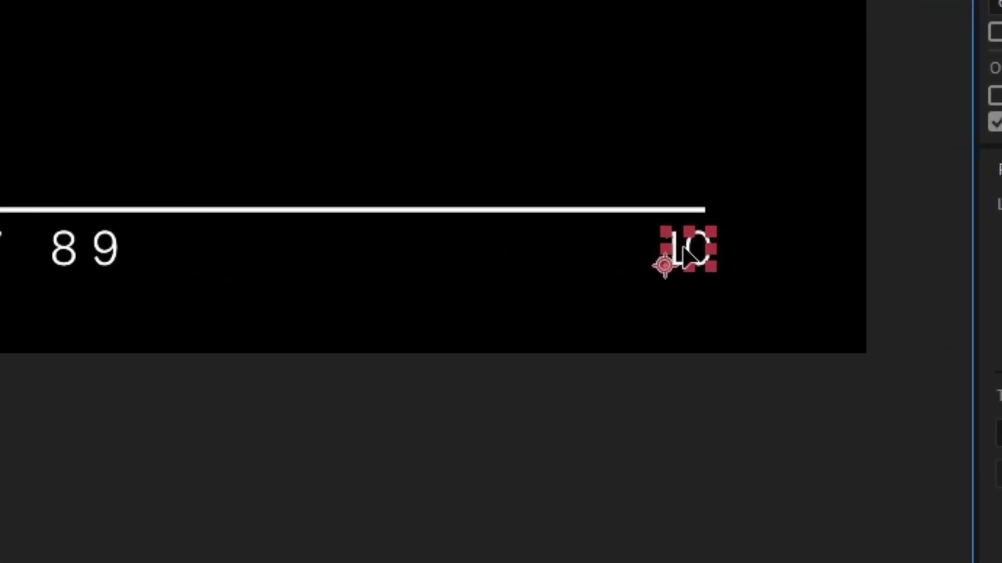
{"action": "key", "text": "ctrl+shift+a"}
Step: Select all ten number layers and distribute them evenly in the horizontal direction along the axis
{"action": "left_click", "coordinate": [559, 250]}
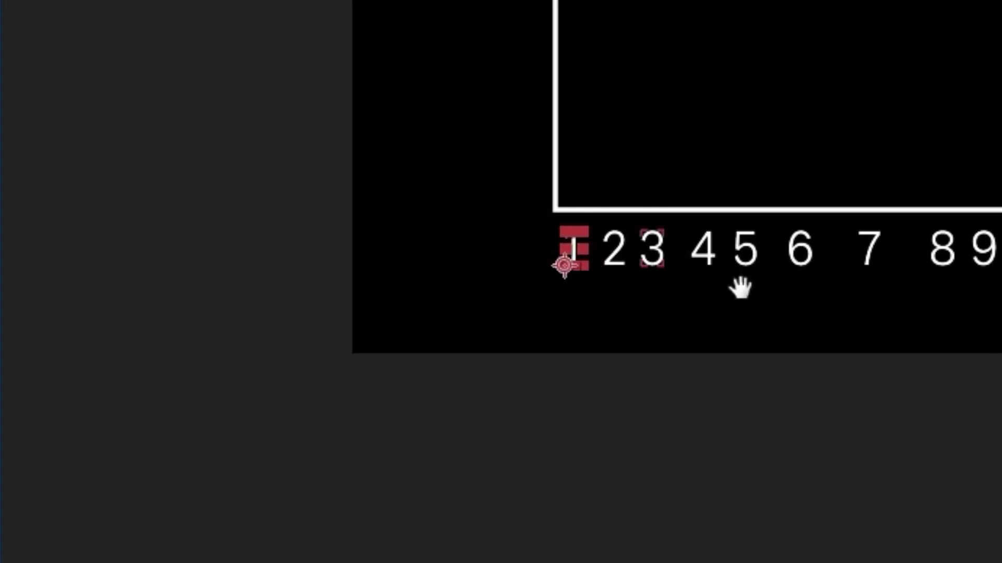
{"action": "left_click_drag", "start_coordinate": [740, 289], "coordinate": [846, 325]}
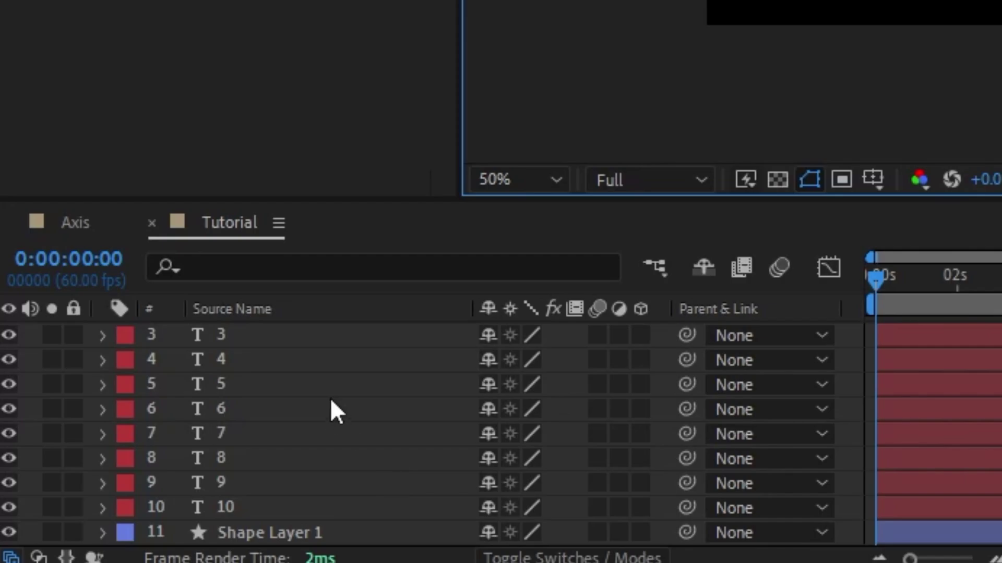
{"action": "key", "text": "Return"}
{"action": "scroll", "coordinate": [252, 408], "scroll_direction": "down", "scroll_amount": 2}
{"action": "left_click", "coordinate": [225, 504], "text": "shift"}
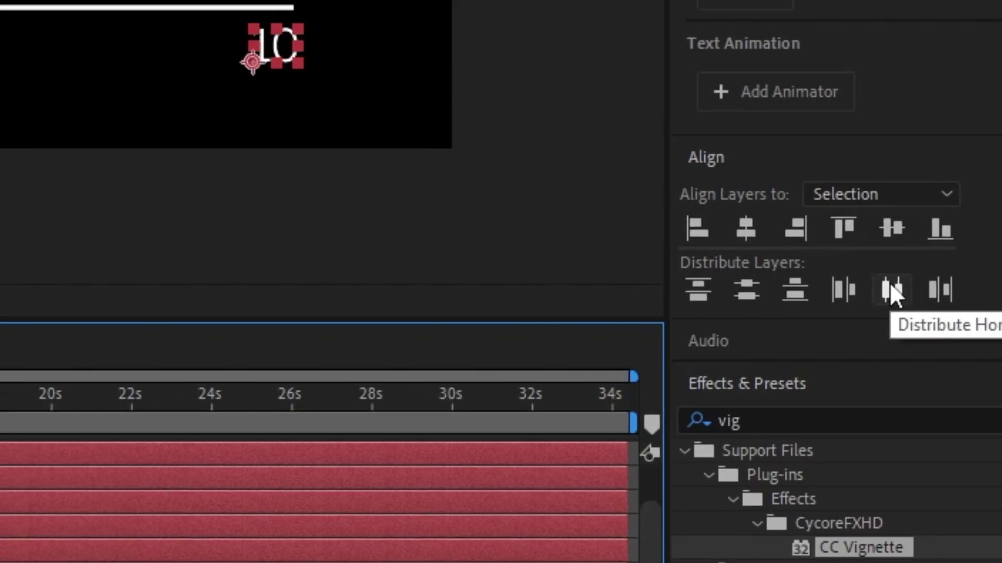
{"action": "left_click", "coordinate": [868, 274]}
{"action": "left_click", "coordinate": [616, 497]}
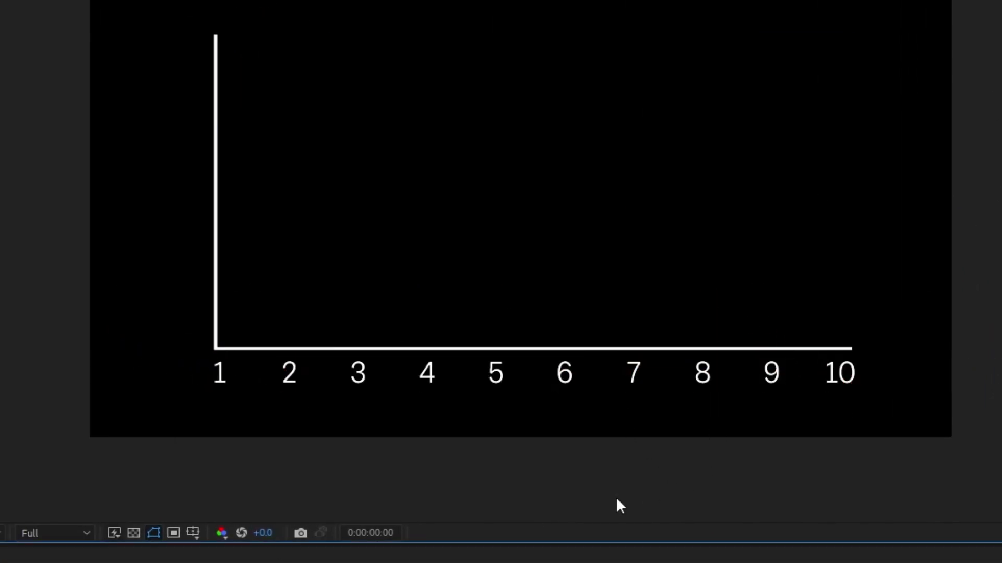
Step: Pre-compose the number layers 1 to 10 into a new composition named "X Axis"
{"action": "left_click_drag", "start_coordinate": [206, 416], "coordinate": [369, 427]}
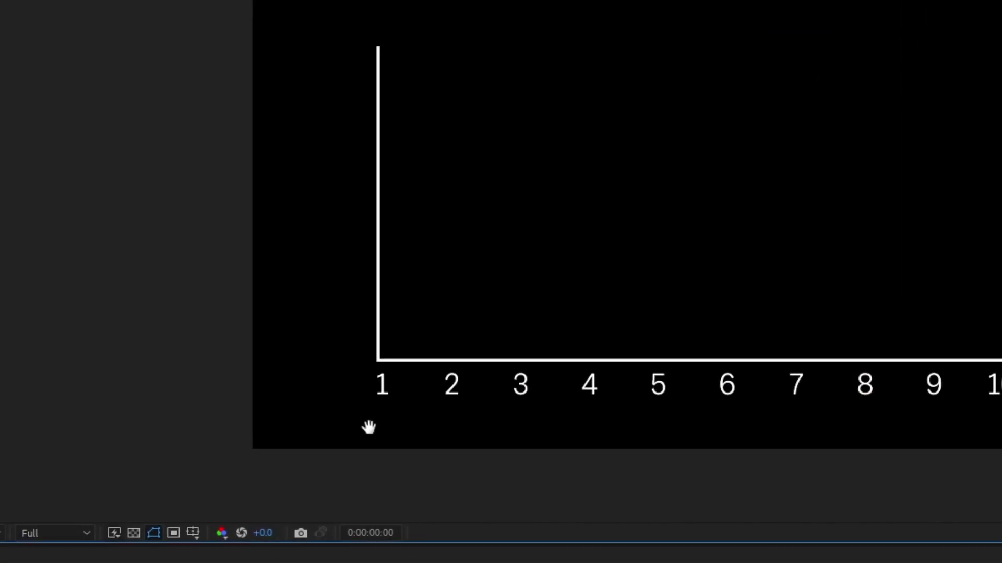
{"action": "left_click", "coordinate": [384, 390]}
{"action": "scroll", "coordinate": [133, 509], "scroll_direction": "up", "scroll_amount": 1}
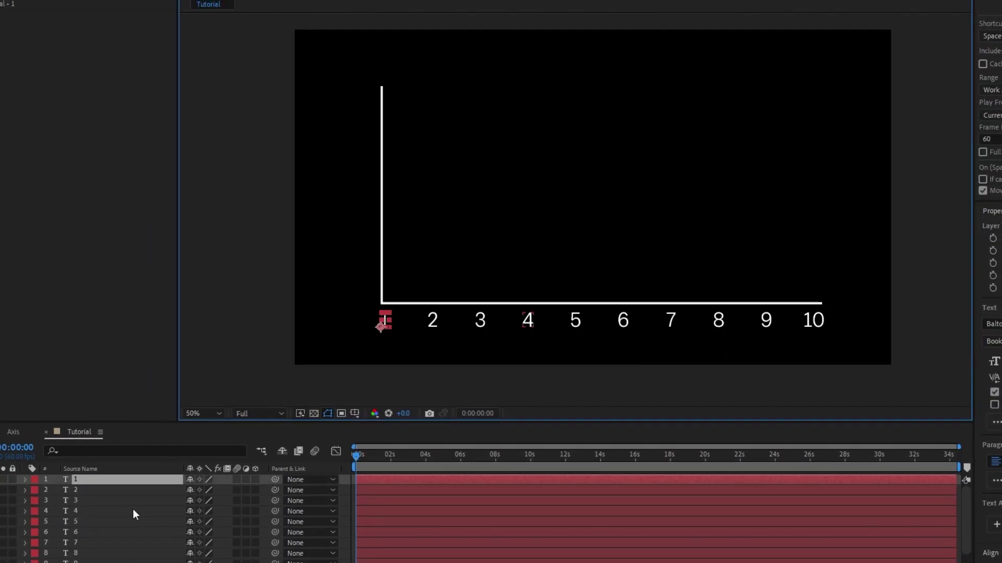
{"action": "scroll", "coordinate": [104, 546], "scroll_direction": "down", "scroll_amount": 1}
{"action": "left_click", "coordinate": [96, 550], "text": "shift"}
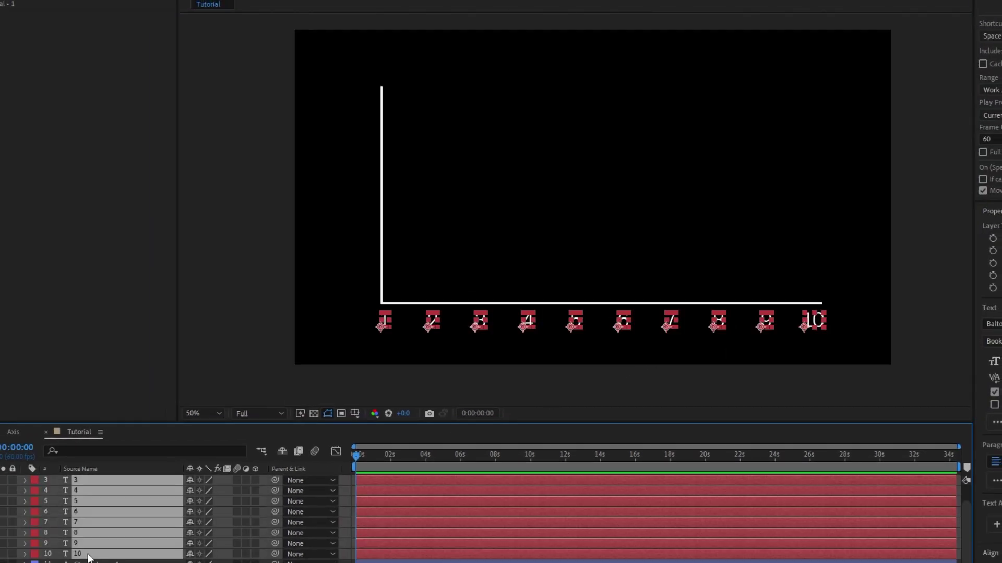
{"action": "key", "text": "ctrl+shift+c"}
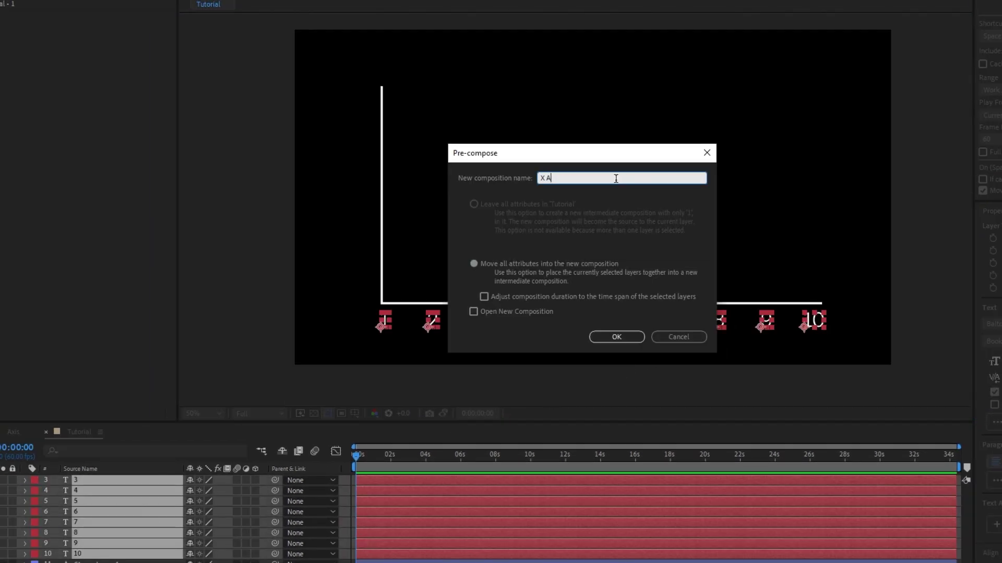
{"action": "key", "text": "Return"}
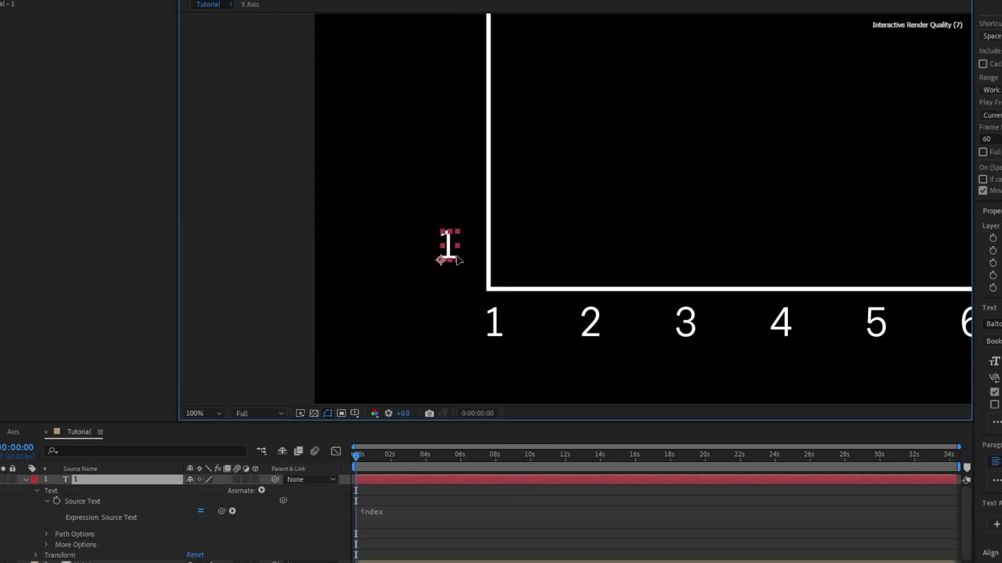
Step: Duplicate the index-numbered text layer and stack the copies beside the vertical axis until the numbers run from 1 to 8
{"action": "key", "text": "ctrl+d"}
{"action": "left_click_drag", "start_coordinate": [458, 261], "coordinate": [462, 230]}
{"action": "key", "text": "u"}
{"action": "key", "text": "ctrl+d"}
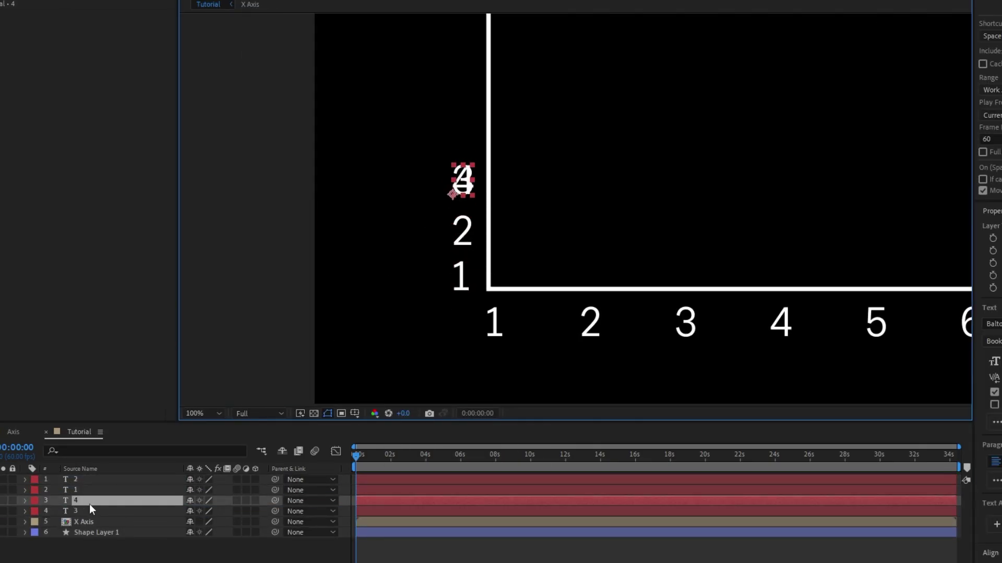
{"action": "key", "text": "ctrl+d"}
{"action": "key", "text": "ctrl+d"}
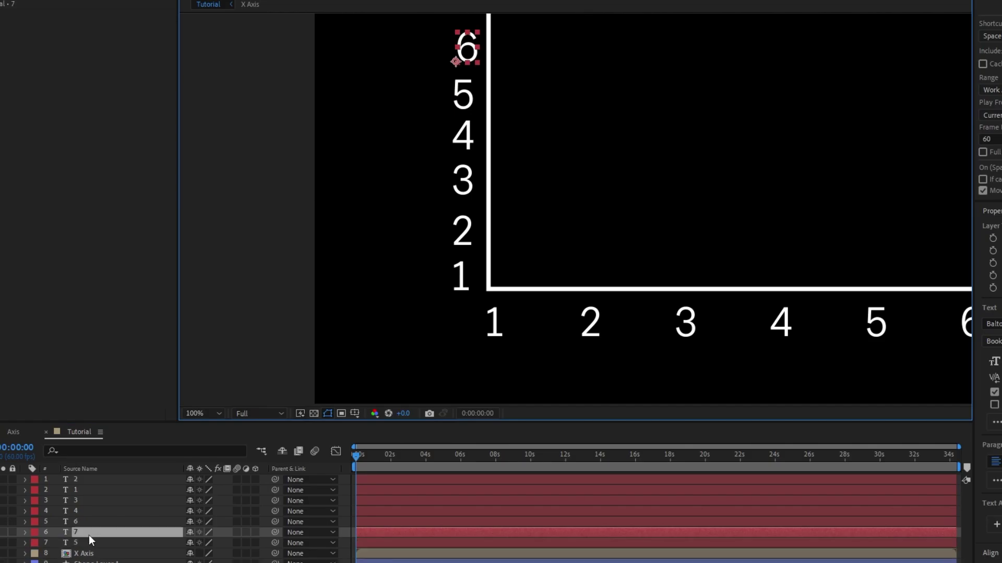
{"action": "key", "text": "ctrl+d"}
{"action": "key", "text": "ctrl+d"}
{"action": "scroll", "coordinate": [546, 266], "scroll_direction": "down", "scroll_amount": 2}
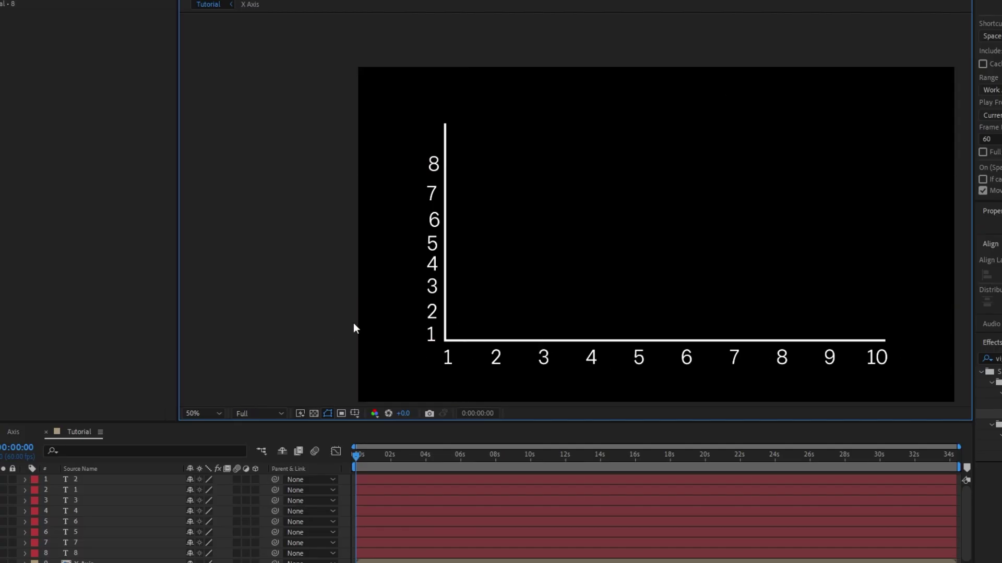
Step: Move the number 8 to the upper end of the vertical axis and distribute all eight number layers evenly in the vertical direction
{"action": "left_click", "coordinate": [435, 163]}
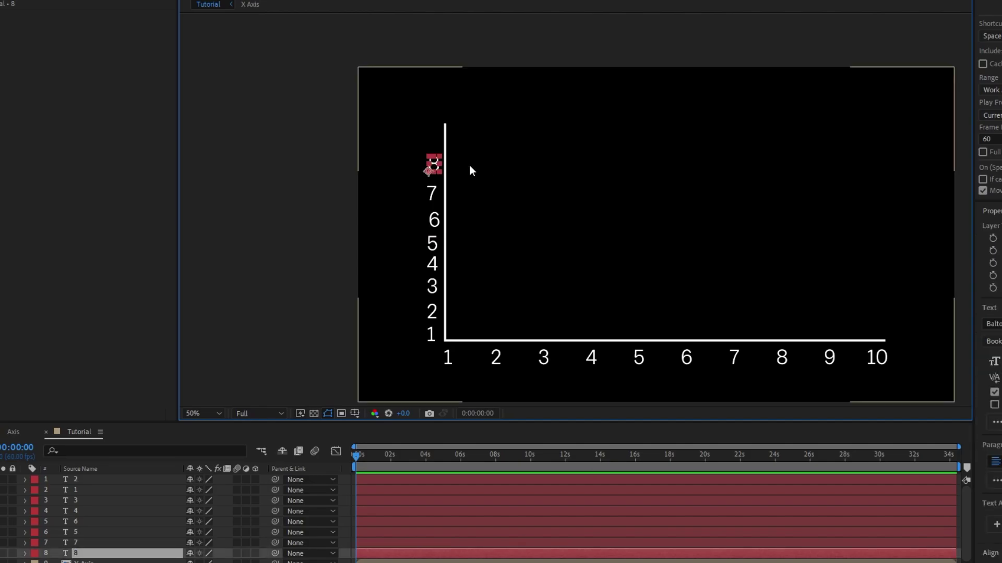
{"action": "scroll", "coordinate": [502, 247], "scroll_direction": "up", "scroll_amount": 2}
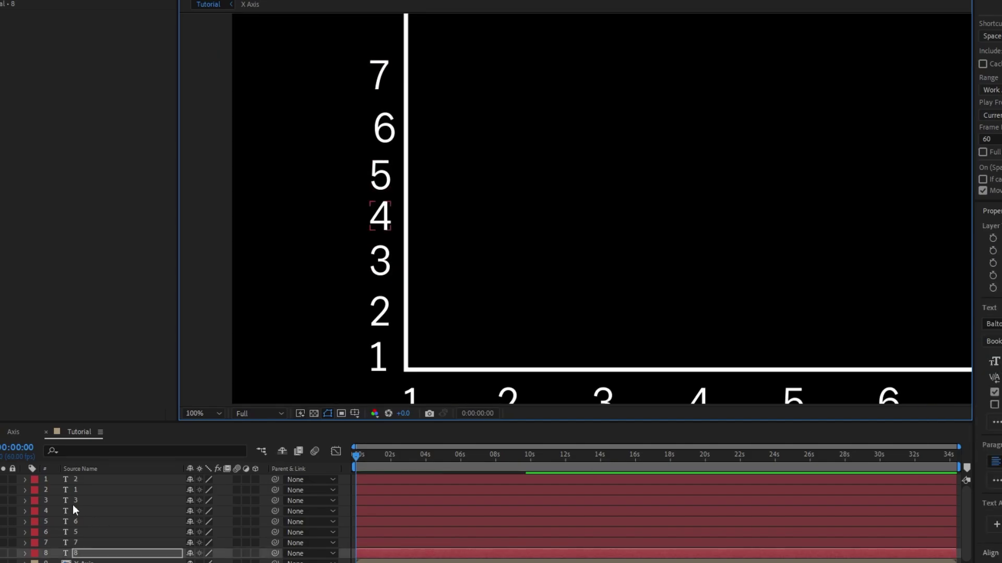
{"action": "left_click", "coordinate": [92, 481], "text": "shift"}
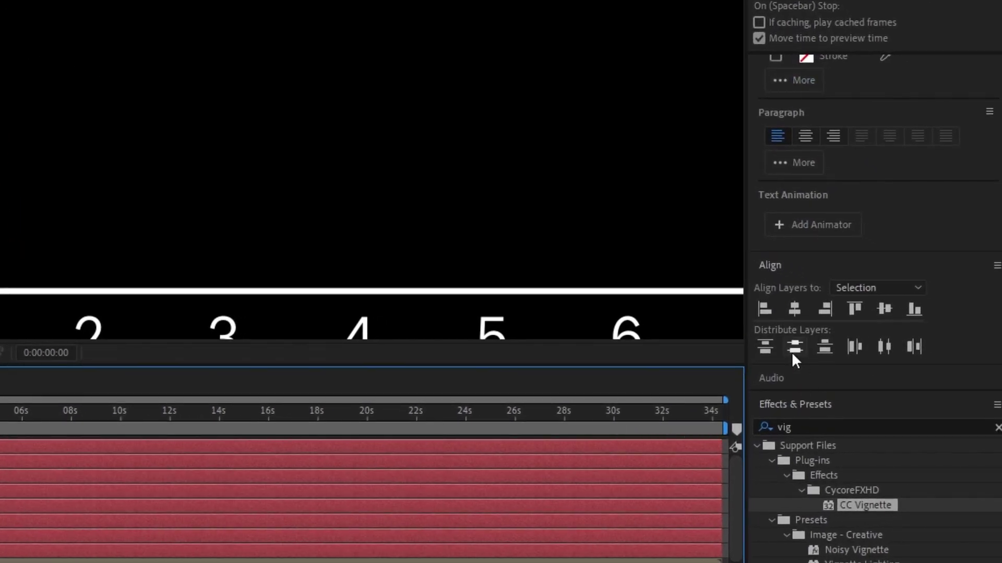
{"action": "left_click", "coordinate": [794, 347]}
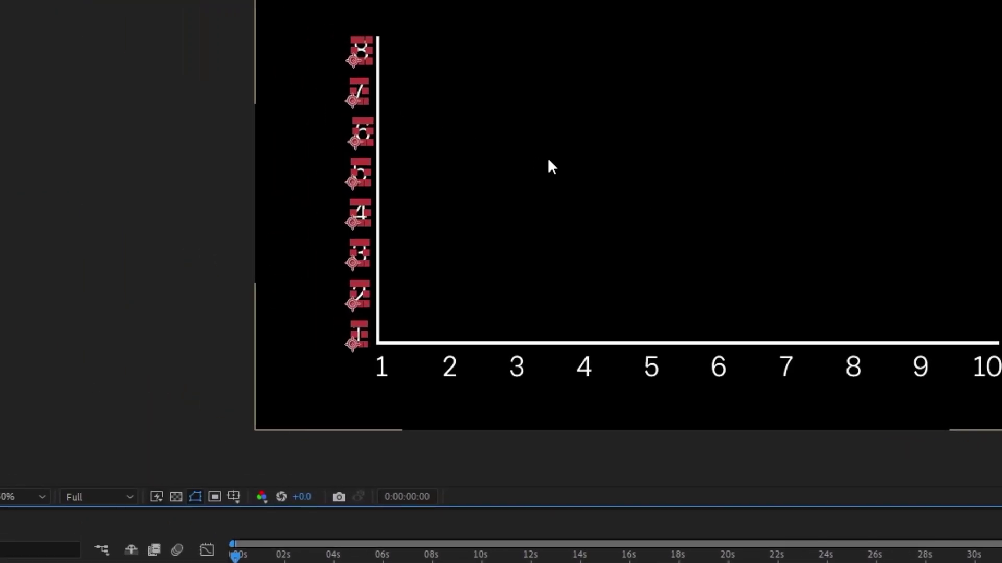
{"action": "left_click", "coordinate": [552, 166]}
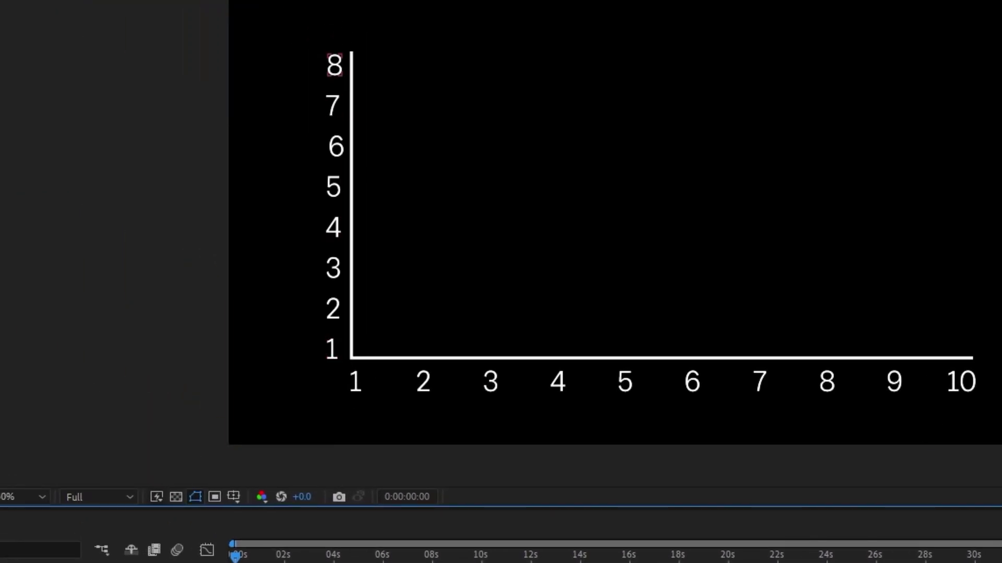
Step: Align the eight vertical-axis number layers along their left edges
{"action": "left_click", "coordinate": [161, 524]}
{"action": "left_click", "coordinate": [85, 466], "text": "shift"}
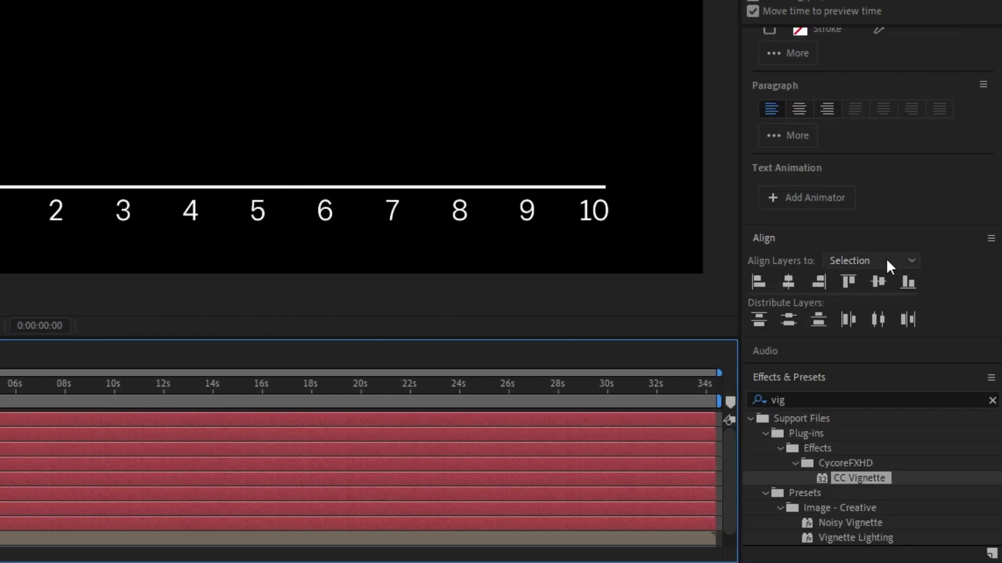
{"action": "left_click", "coordinate": [759, 282]}
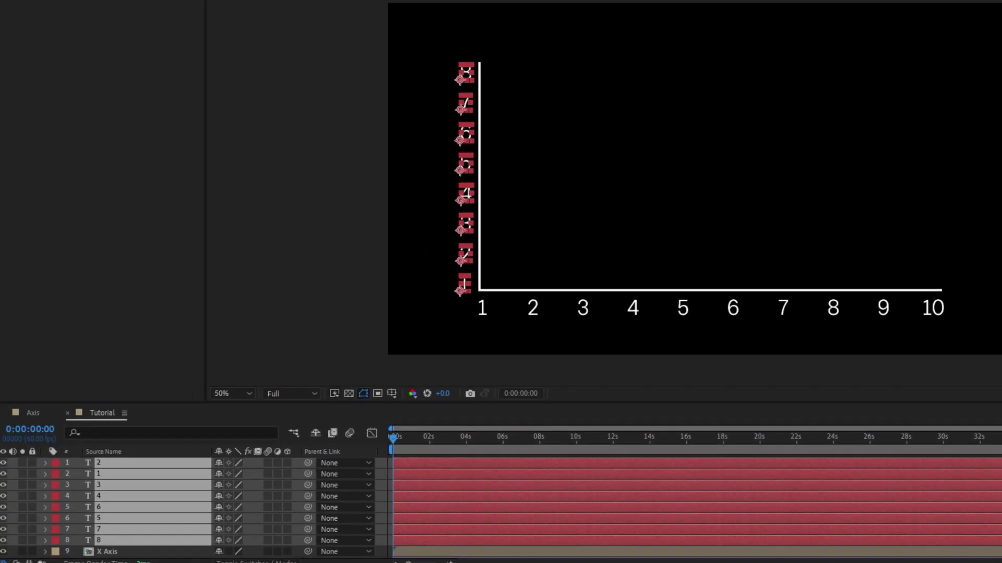
Step: Pre-compose the vertical-axis number layers 1 to 8 into a new composition named "Y axis"
{"action": "left_click", "coordinate": [136, 541]}
{"action": "left_click", "coordinate": [129, 466], "text": "shift"}
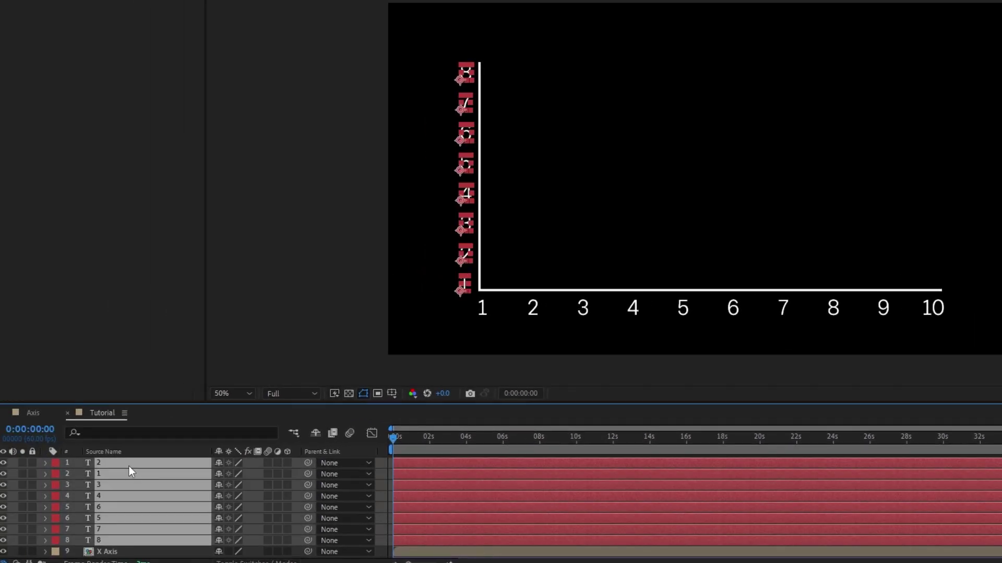
{"action": "key", "text": "ctrl+shift+c"}
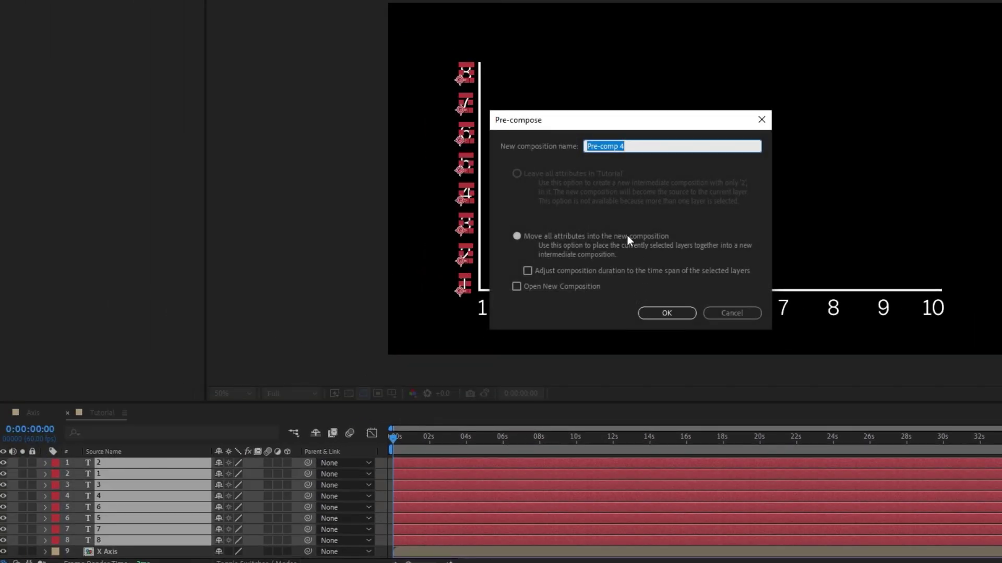
{"action": "type", "text": "Y axis"}
{"action": "key", "text": "Return"}
Step: Rename the shape layer holding the two axis lines as "Axis Lines"
{"action": "left_click", "coordinate": [130, 488]}
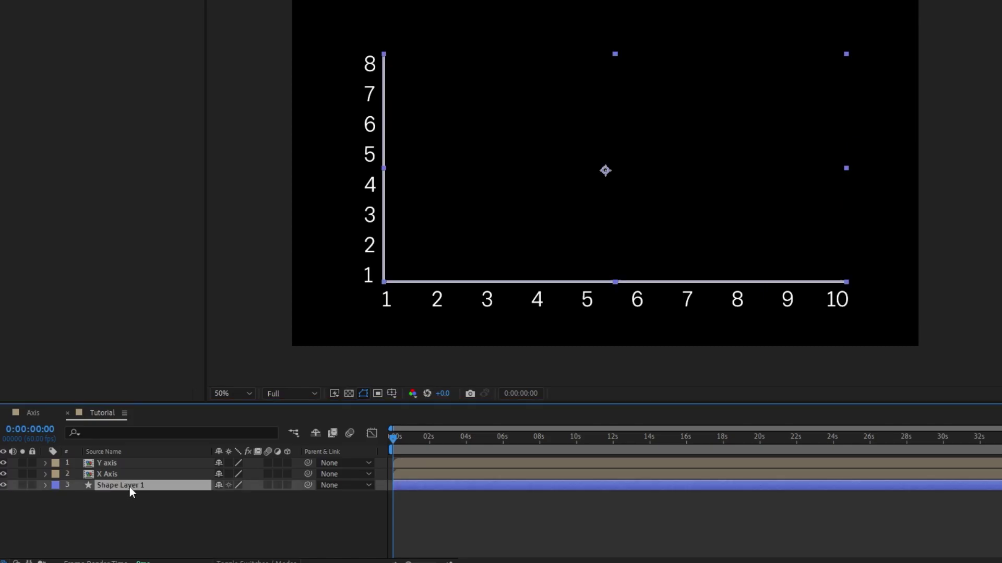
{"action": "right_click", "coordinate": [130, 487]}
{"action": "left_click", "coordinate": [168, 448]}
{"action": "type", "text": "A"}
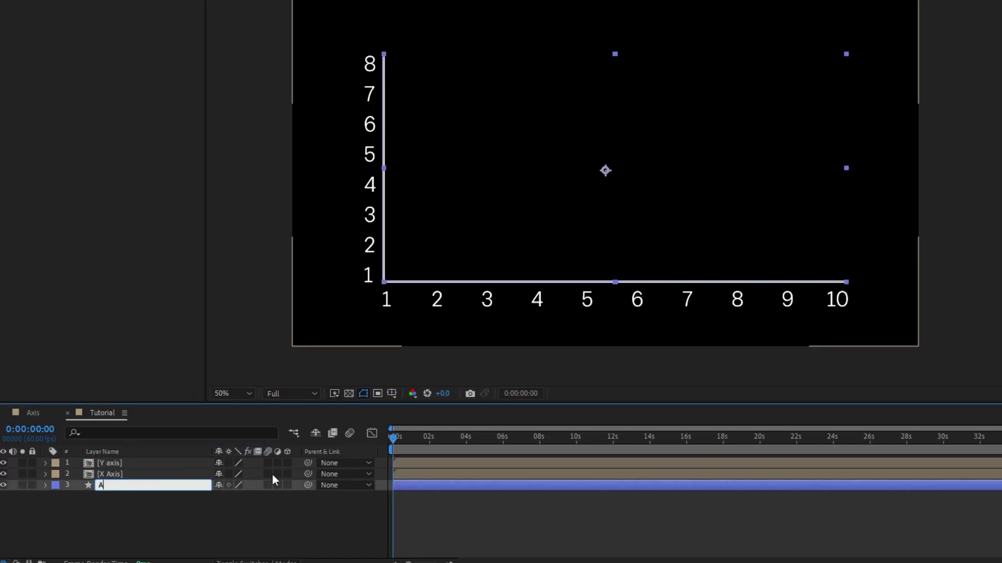
{"action": "type", "text": "xis Lines"}
{"action": "key", "text": "Return"}
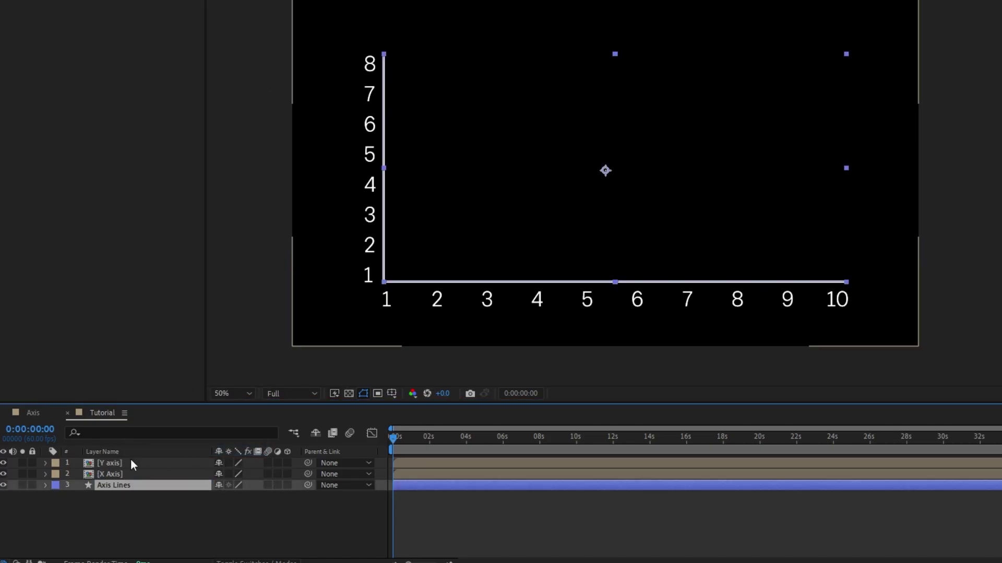
Step: Pre-compose the Y axis, X Axis and Axis Lines layers together into a composition named "Axis Full"
{"action": "left_click", "coordinate": [131, 463], "text": "shift"}
{"action": "key", "text": "ctrl+shift+c"}
{"action": "type", "text": "Axis Full"}
{"action": "key", "text": "Return"}
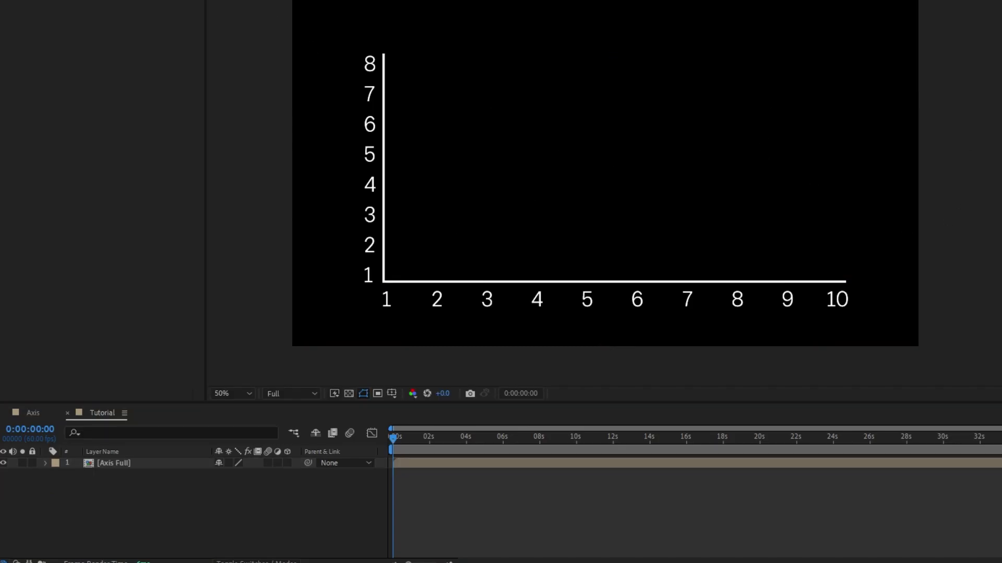
Step: Draw a red graph line with the Pen tool, starting near height 3 at 1, climbing to about 8 past 8, then dropping to about 3 at 10
{"action": "left_click", "coordinate": [794, 291]}
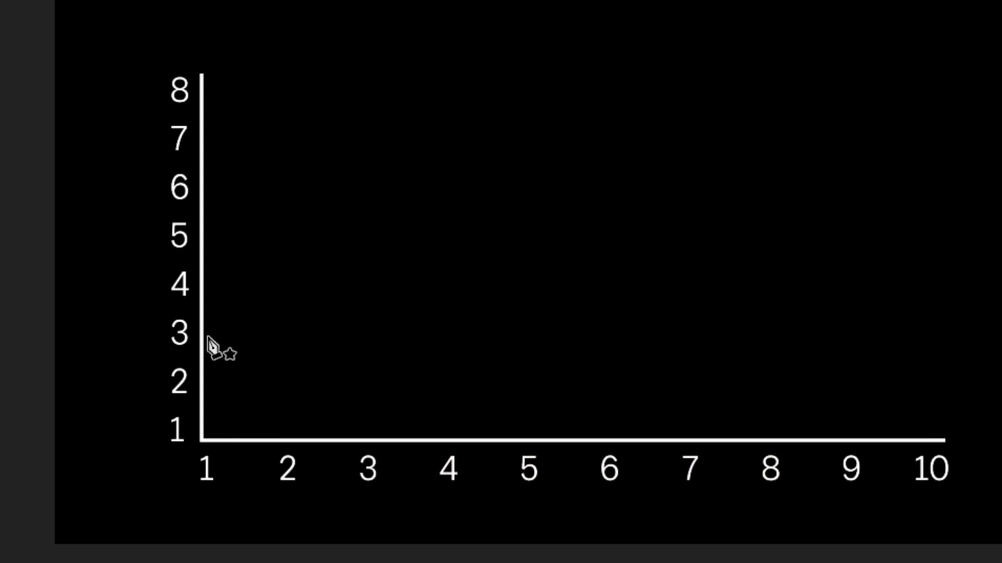
{"action": "left_click", "coordinate": [207, 327]}
{"action": "left_click", "coordinate": [286, 281]}
{"action": "left_click", "coordinate": [358, 338]}
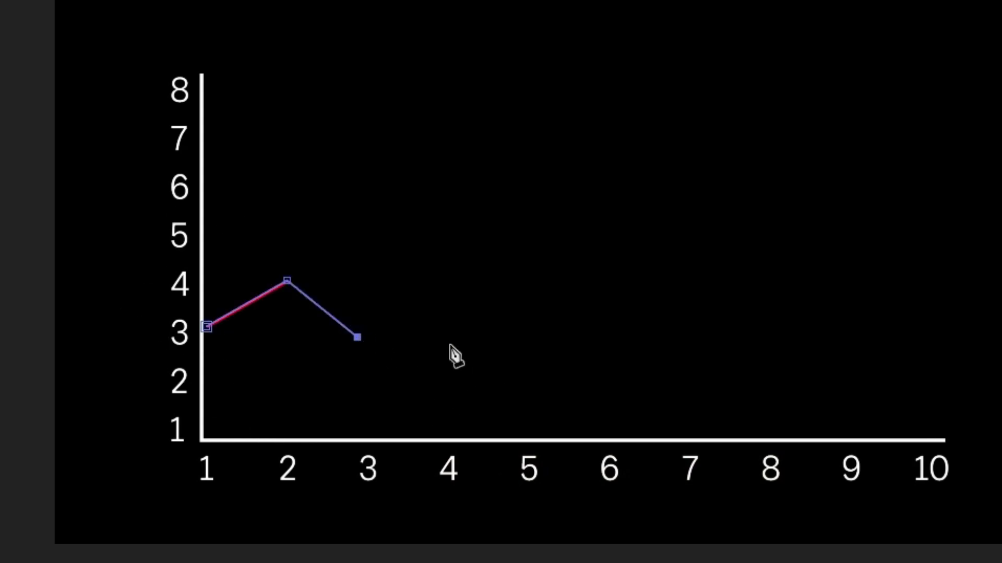
{"action": "key", "text": "ctrl+z"}
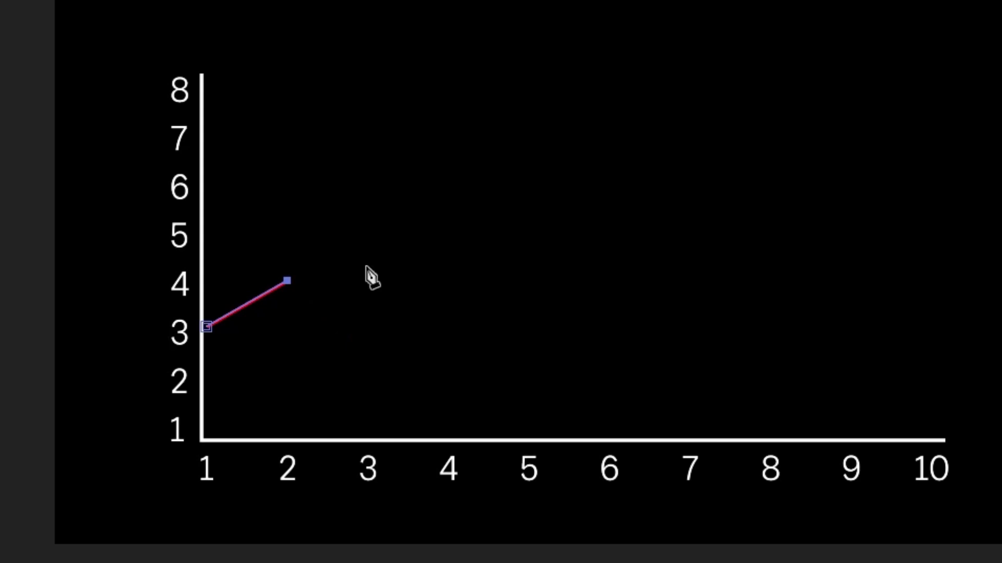
{"action": "left_click", "coordinate": [366, 275]}
{"action": "left_click", "coordinate": [442, 275]}
{"action": "left_click", "coordinate": [521, 244]}
{"action": "left_click", "coordinate": [584, 220]}
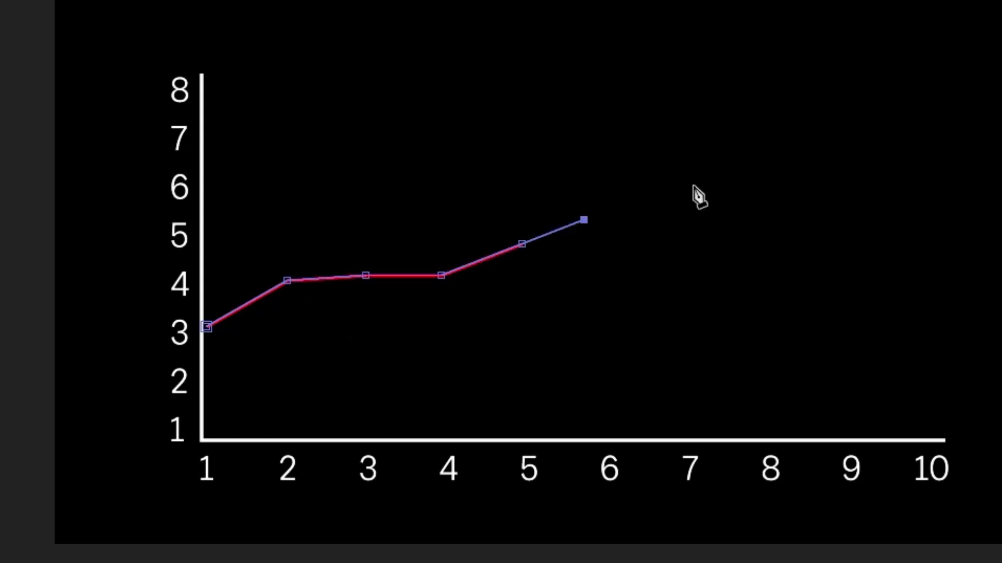
{"action": "left_click", "coordinate": [689, 183]}
{"action": "left_click", "coordinate": [746, 144]}
{"action": "left_click", "coordinate": [813, 95]}
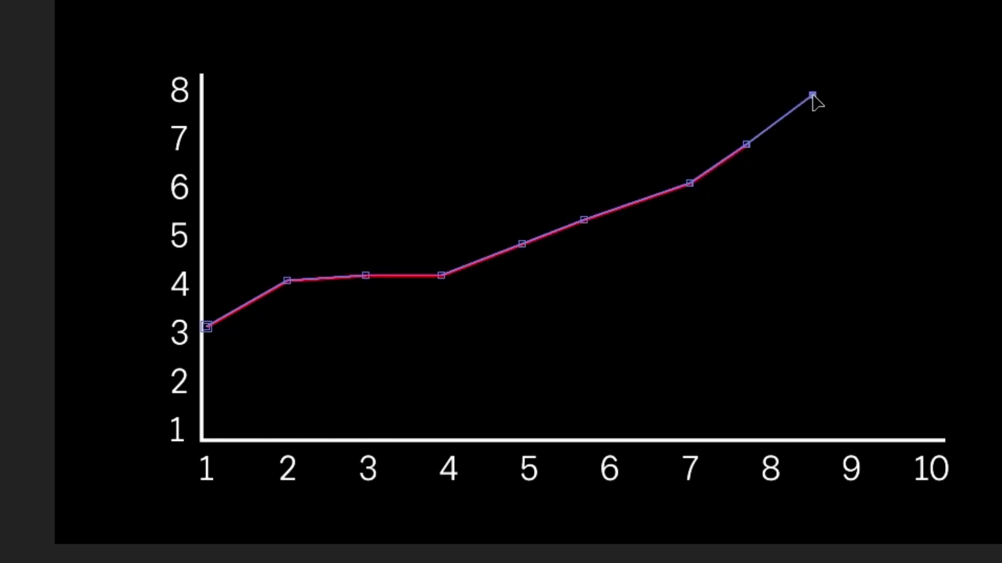
{"action": "left_click", "coordinate": [924, 336]}
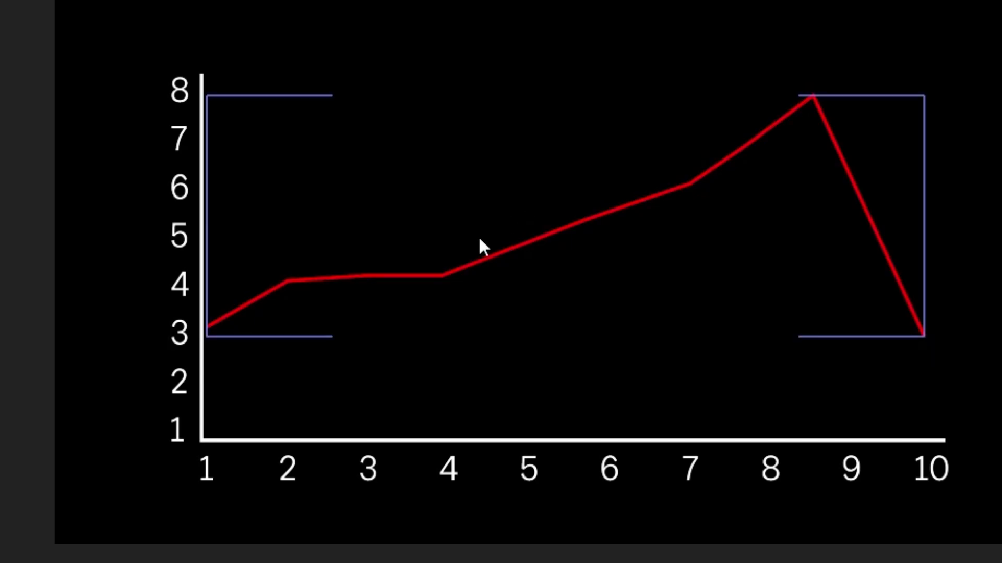
{"action": "left_click", "coordinate": [558, 262]}
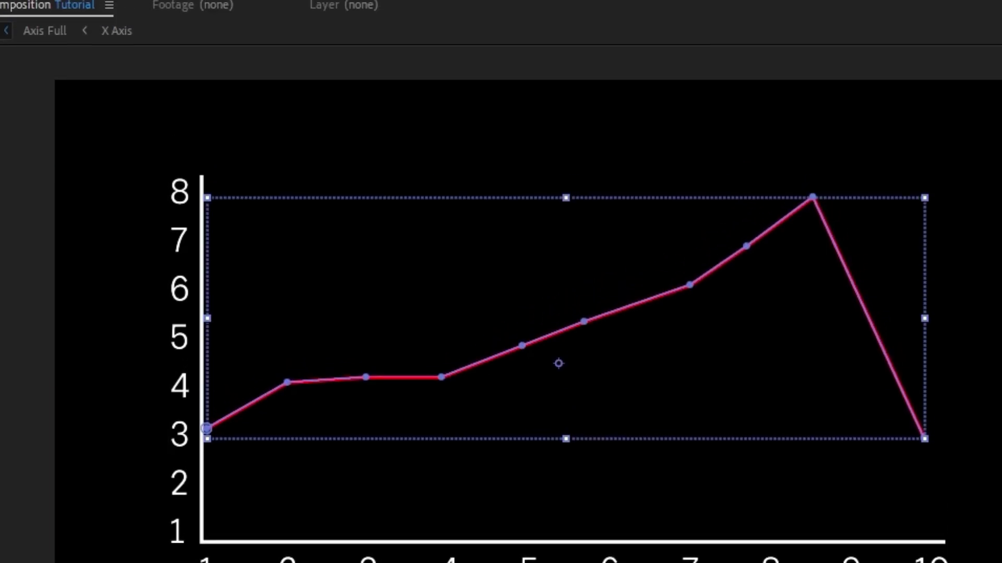
{"action": "left_click_drag", "start_coordinate": [511, 16], "coordinate": [510, 15]}
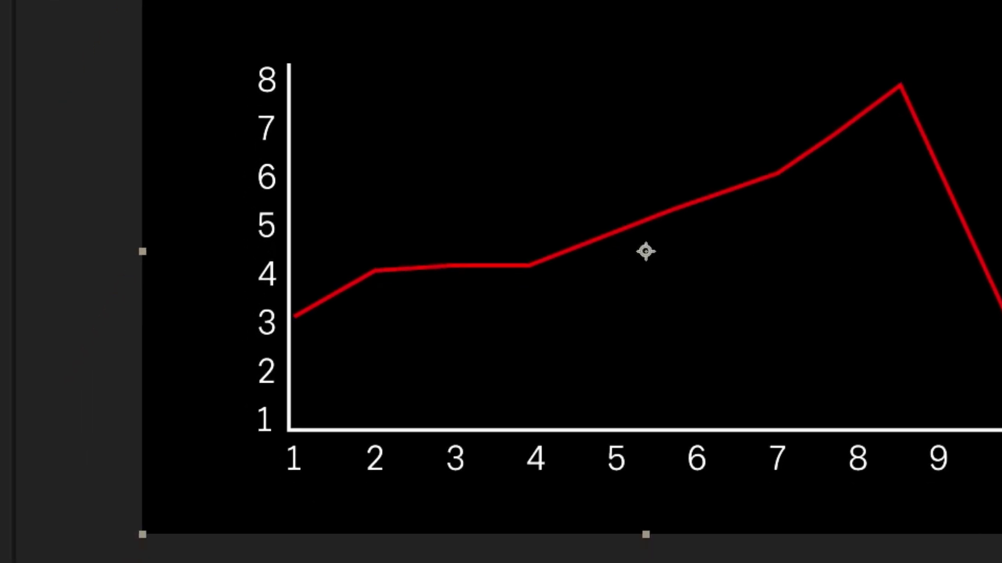
Step: Show the transparency grid and recolour the axis lines and number labels inside Axis Full to black
{"action": "left_click", "coordinate": [364, 376]}
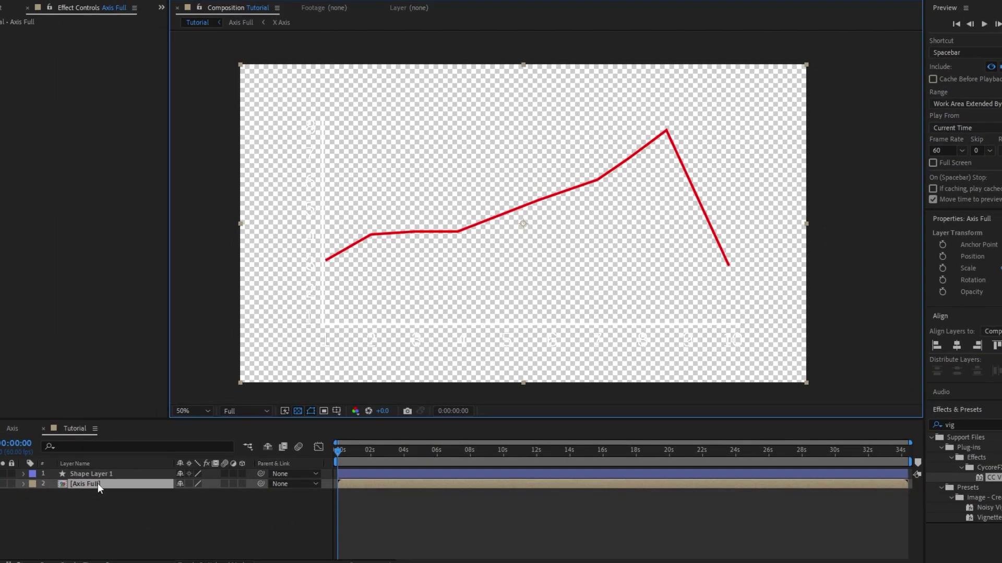
{"action": "double_click", "coordinate": [98, 484]}
{"action": "double_click", "coordinate": [95, 474]}
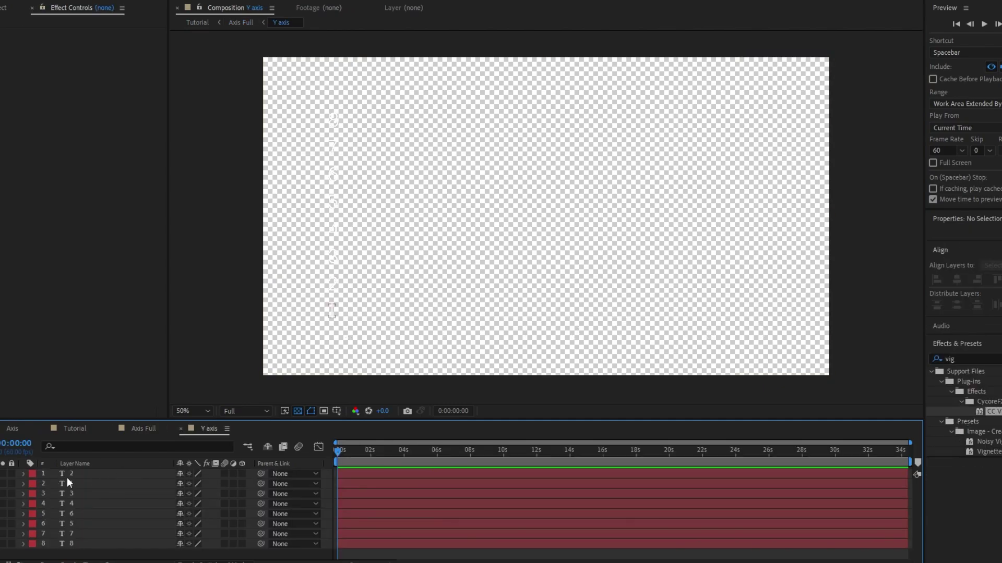
{"action": "left_click", "coordinate": [86, 475]}
{"action": "key", "text": "ctrl+a"}
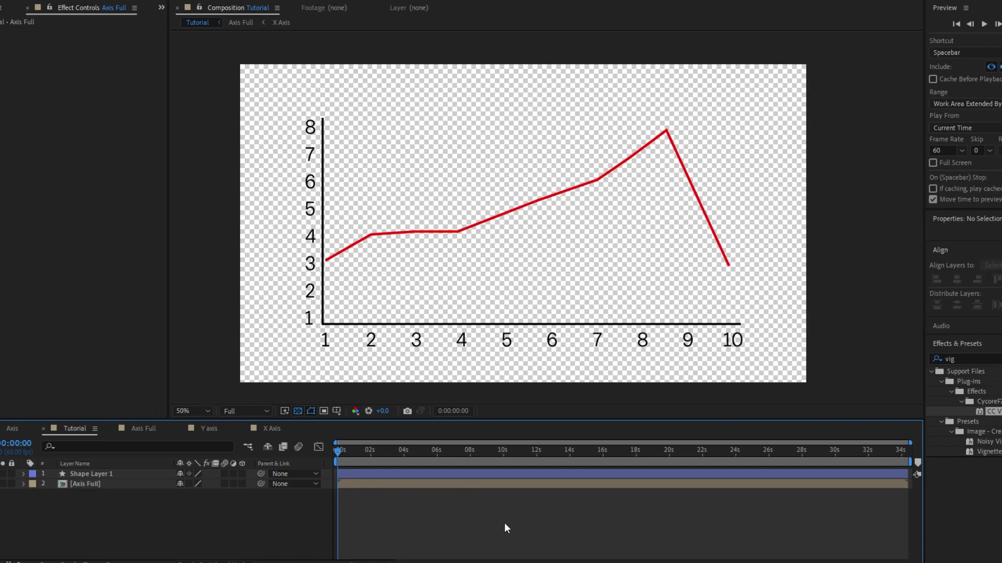
Step: Add Paper_02.png as a background, scaled down to slightly wider than the frame and placed beneath all other layers
{"action": "key", "text": "alt+Tab"}
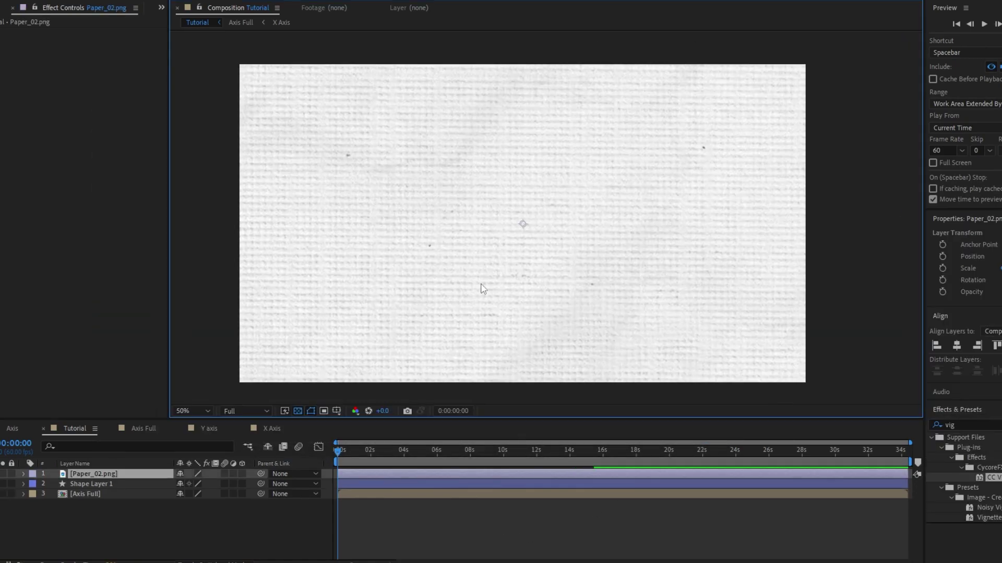
{"action": "scroll", "coordinate": [666, 226], "scroll_direction": "down", "scroll_amount": 2}
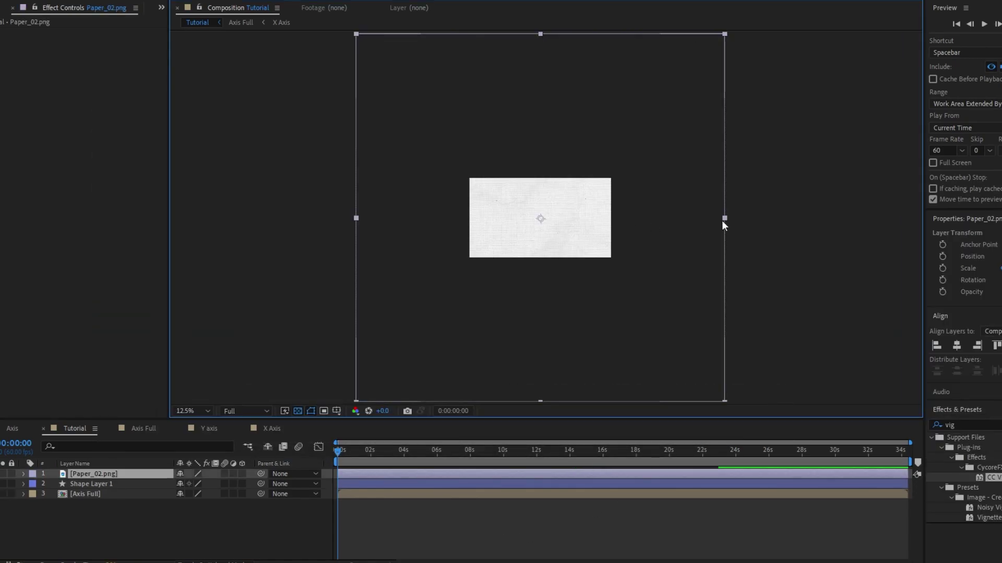
{"action": "left_click_drag", "start_coordinate": [724, 218], "coordinate": [613, 224]}
{"action": "key", "text": "period"}
{"action": "key", "text": "period"}
{"action": "key", "text": "period"}
{"action": "key", "text": "period"}
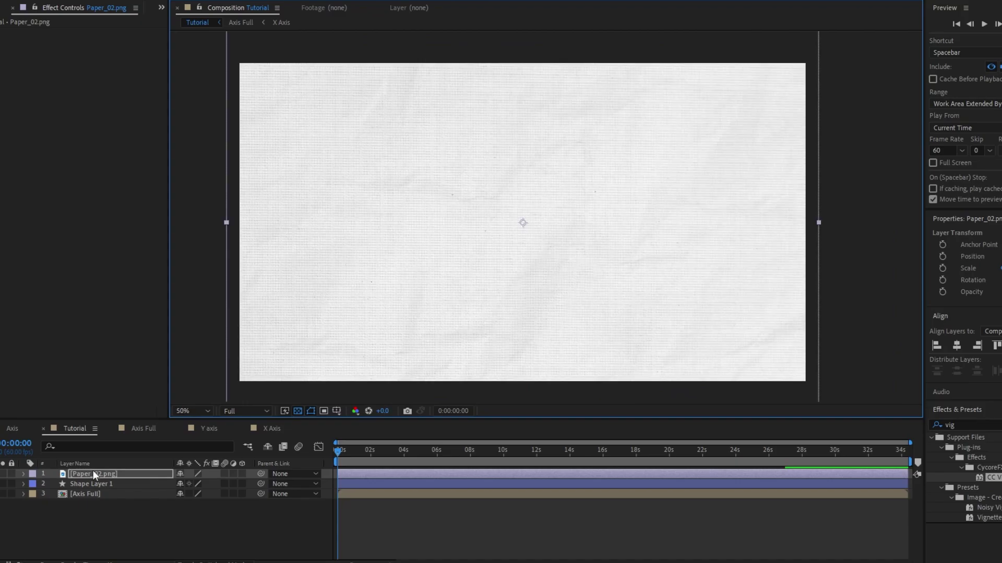
{"action": "left_click_drag", "start_coordinate": [94, 475], "coordinate": [109, 518]}
{"action": "left_click", "coordinate": [472, 539]}
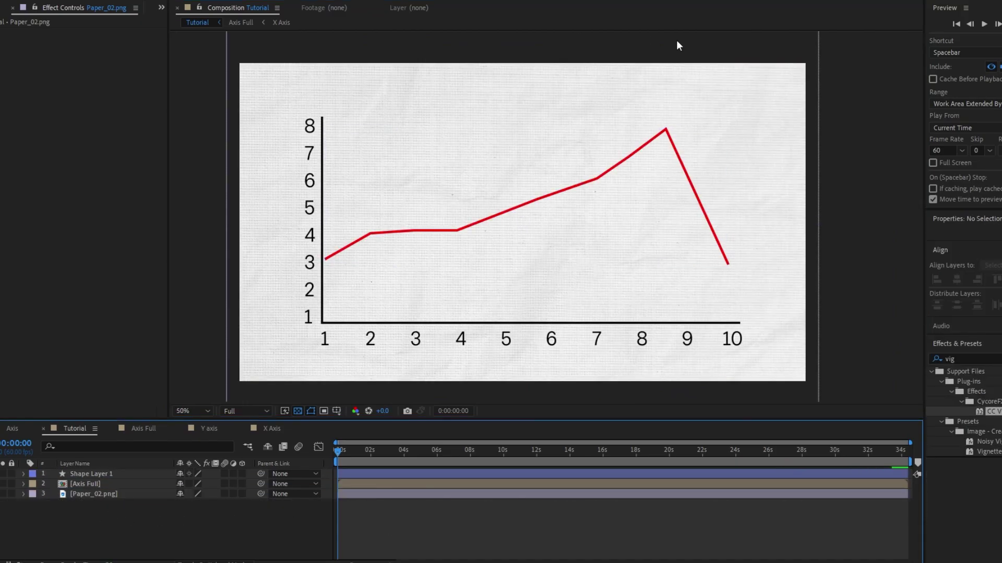
Step: Lower the opacity of the red graph line layer to 61% and of the Axis Full layer to 84%
{"action": "left_click", "coordinate": [76, 475]}
{"action": "left_click", "coordinate": [89, 484]}
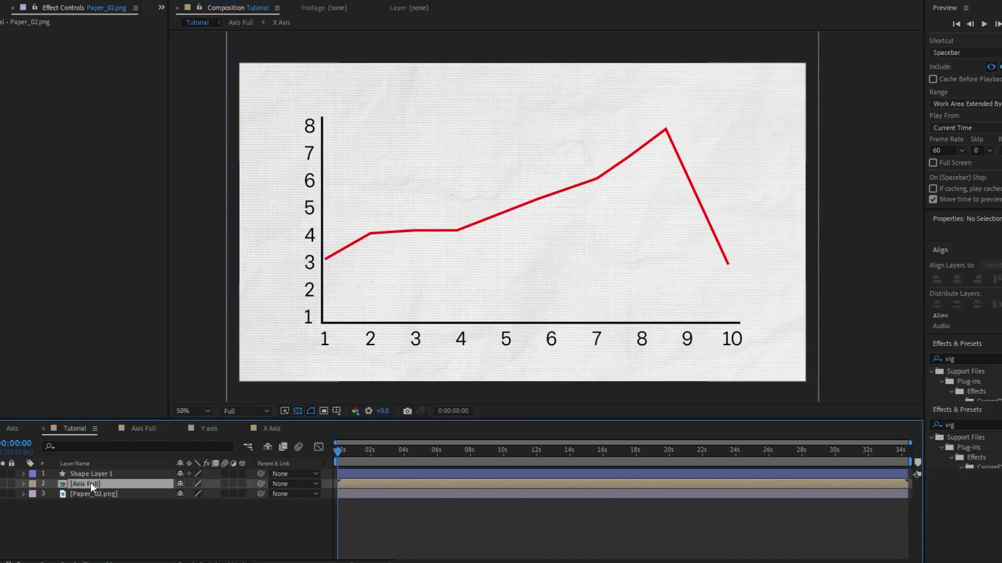
{"action": "left_click", "coordinate": [103, 473], "text": "shift"}
{"action": "key", "text": "t"}
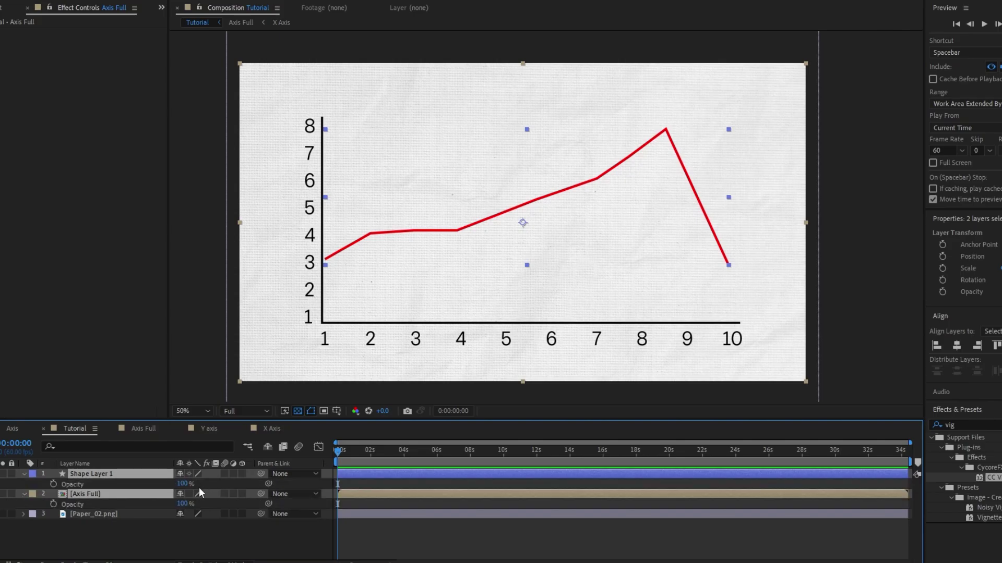
{"action": "left_click_drag", "start_coordinate": [184, 485], "coordinate": [169, 489]}
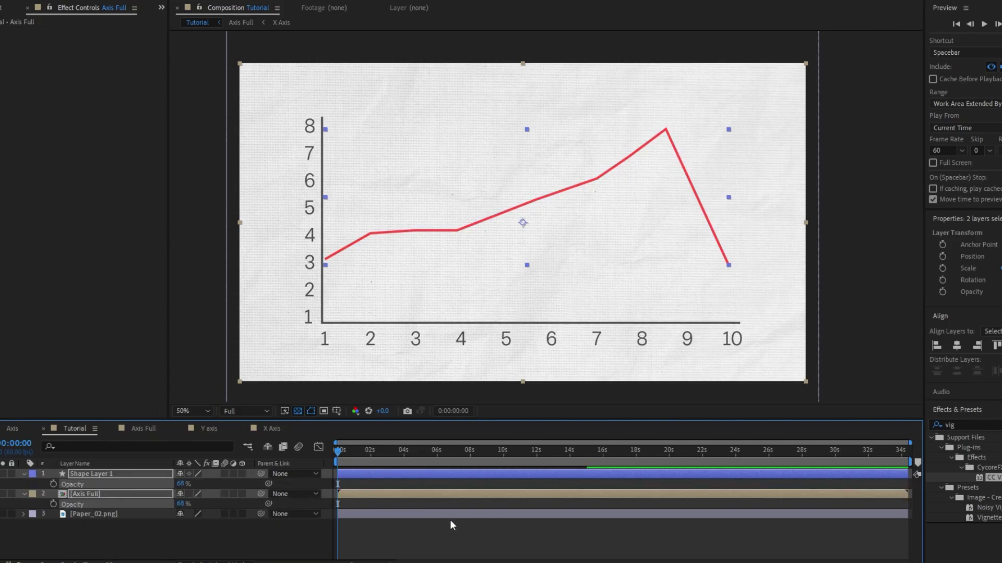
{"action": "mouse_move", "coordinate": [182, 505]}
{"action": "left_mouse_down"}
{"action": "mouse_move", "coordinate": [180, 488]}
{"action": "mouse_move", "coordinate": [170, 490]}
{"action": "left_mouse_up"}
{"action": "left_click", "coordinate": [187, 488]}
{"action": "left_click", "coordinate": [458, 540]}
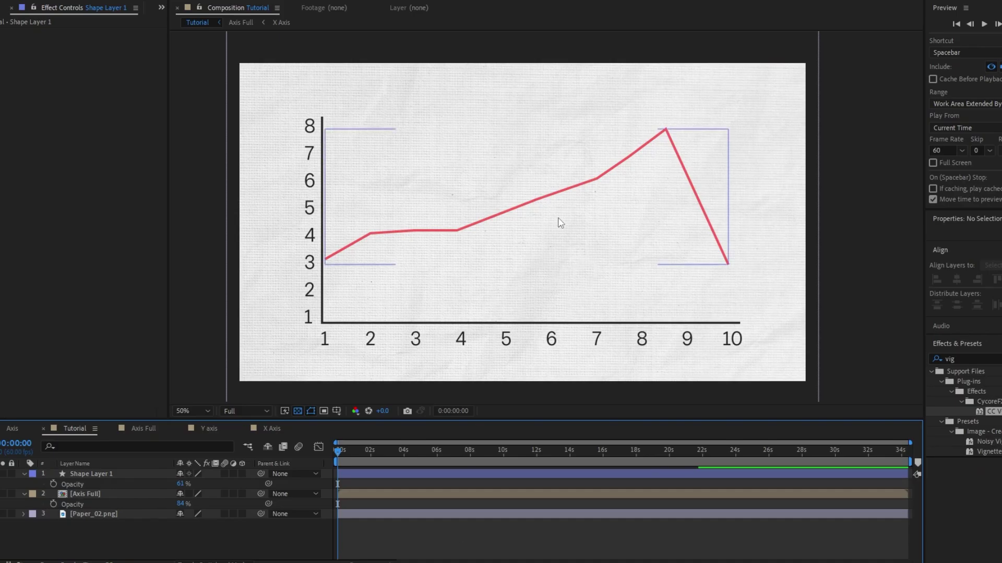
Step: Add the text title "Chart Title Of Things and Years" above the graph and set it in a bold font style
{"action": "key", "text": "ctrl+t"}
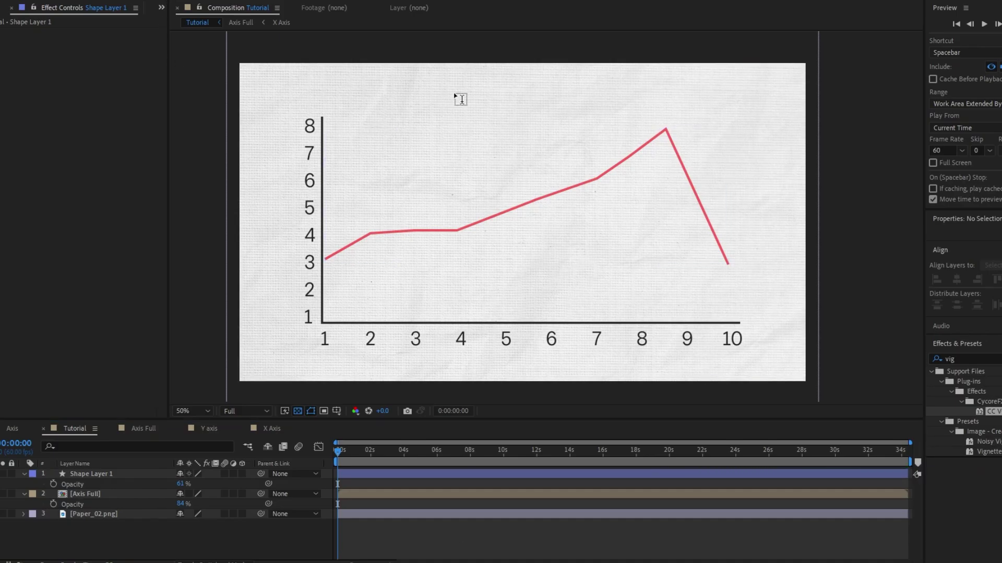
{"action": "left_click", "coordinate": [459, 96]}
{"action": "type", "text": "Chart Title Of Things and Years"}
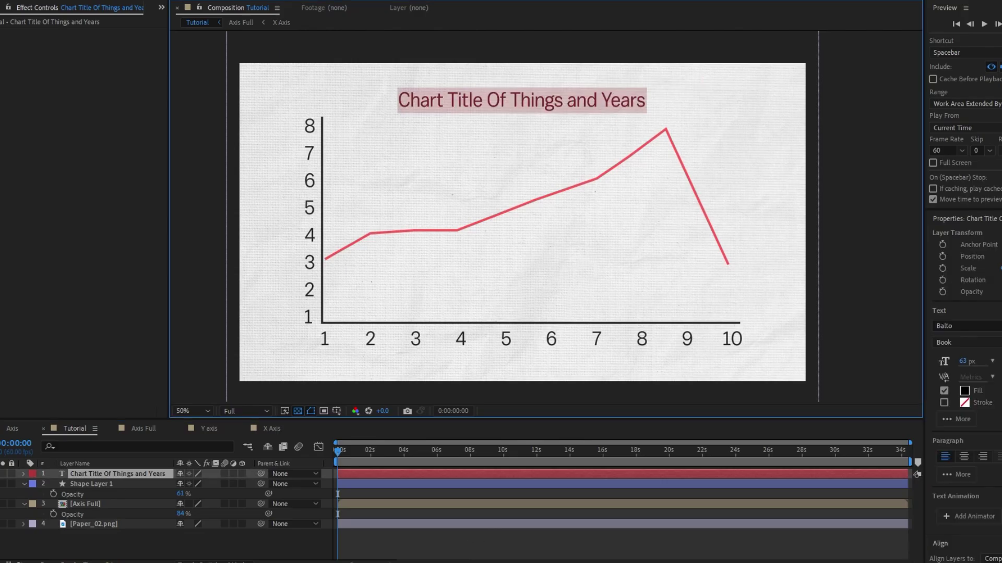
{"action": "left_click", "coordinate": [965, 342]}
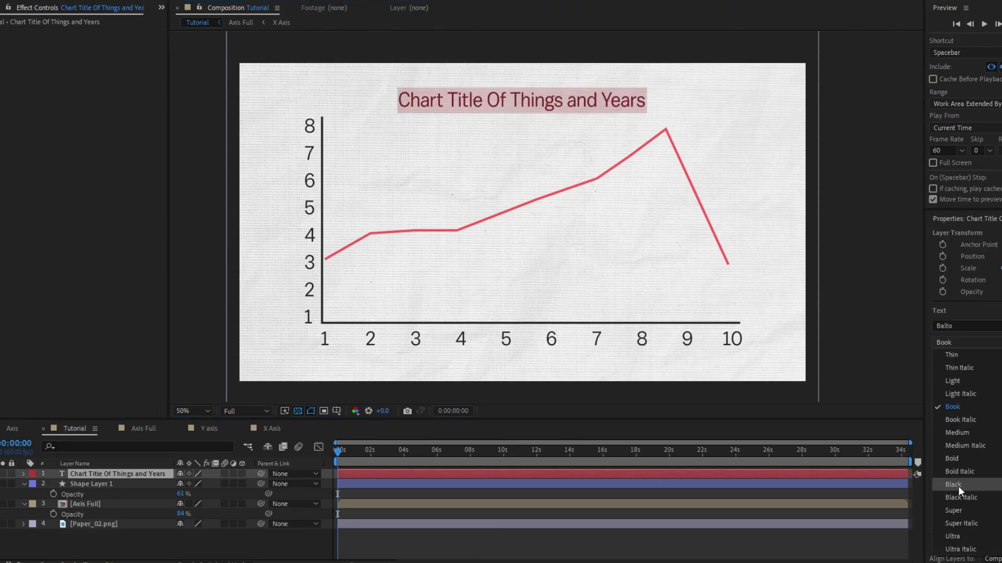
{"action": "left_click", "coordinate": [968, 462]}
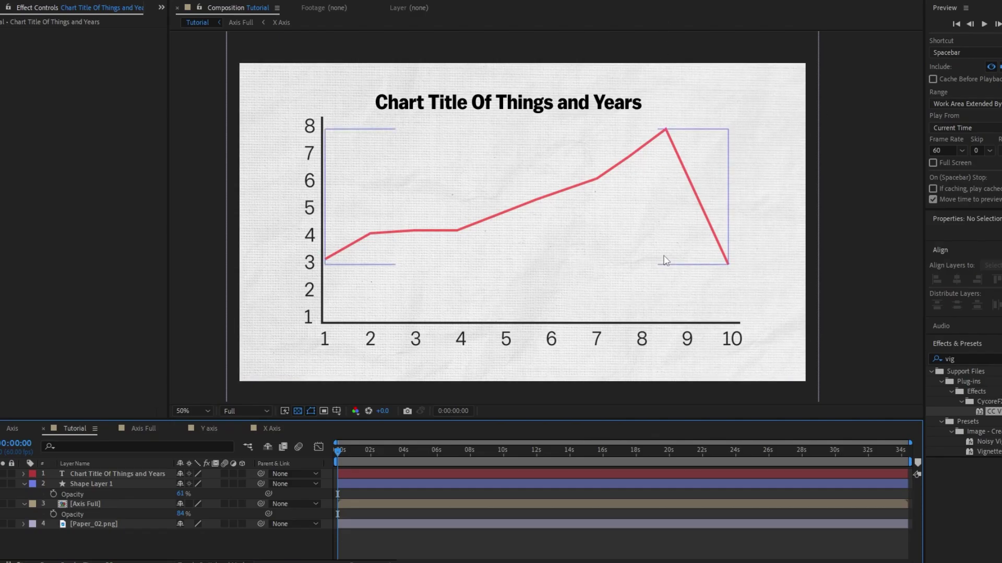
Step: Draw a vertical line with the Pen tool through the graph's peak, from above the frame to below the horizontal axis, with an orange stroke
{"action": "left_click", "coordinate": [156, 1]}
{"action": "left_click", "coordinate": [666, 50]}
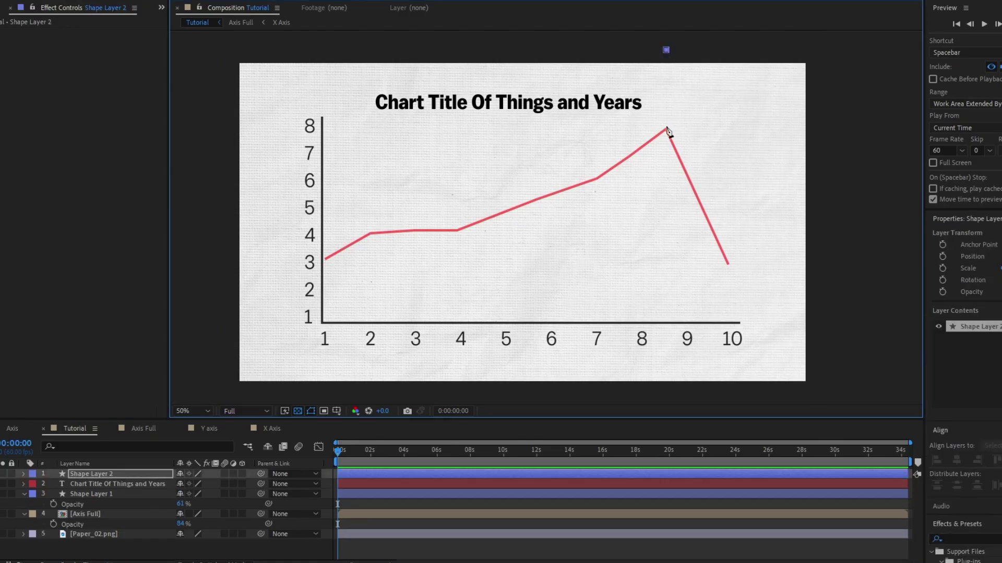
{"action": "left_click", "coordinate": [677, 359], "text": "shift"}
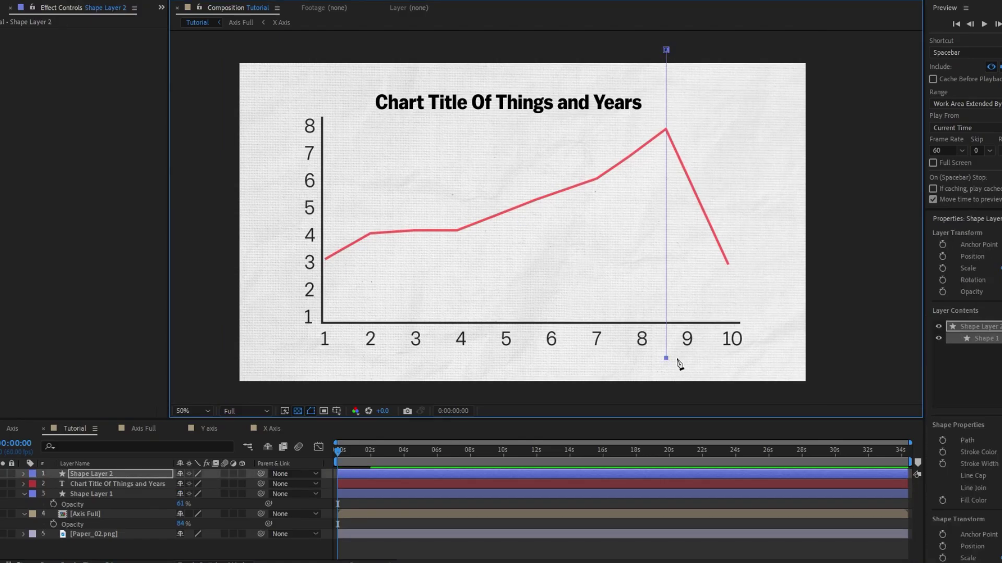
{"action": "left_click", "coordinate": [394, 5]}
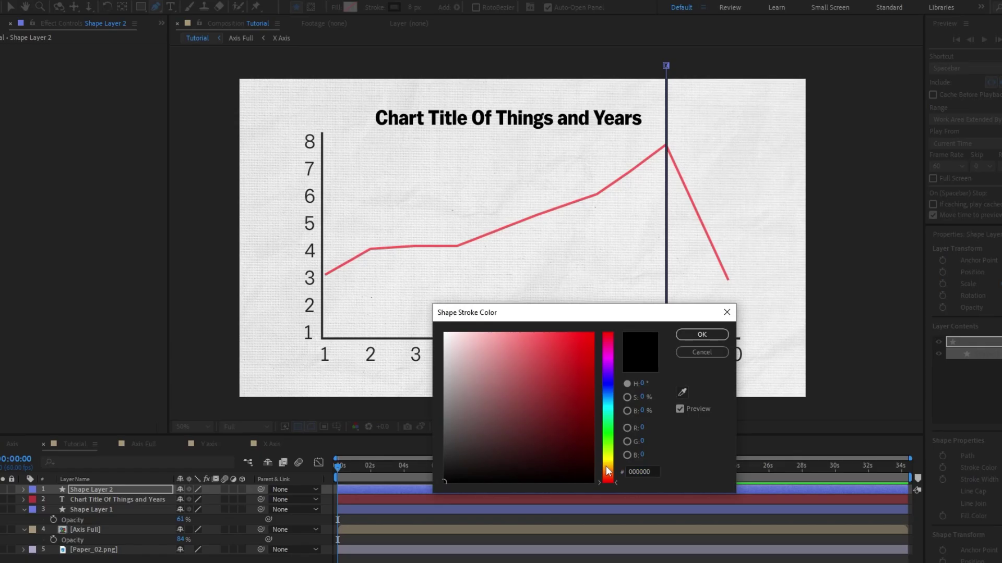
{"action": "left_click", "coordinate": [579, 425]}
{"action": "left_click", "coordinate": [704, 333]}
Step: Add dashes to the vertical line's stroke with a dash length of 42
{"action": "left_click", "coordinate": [23, 489]}
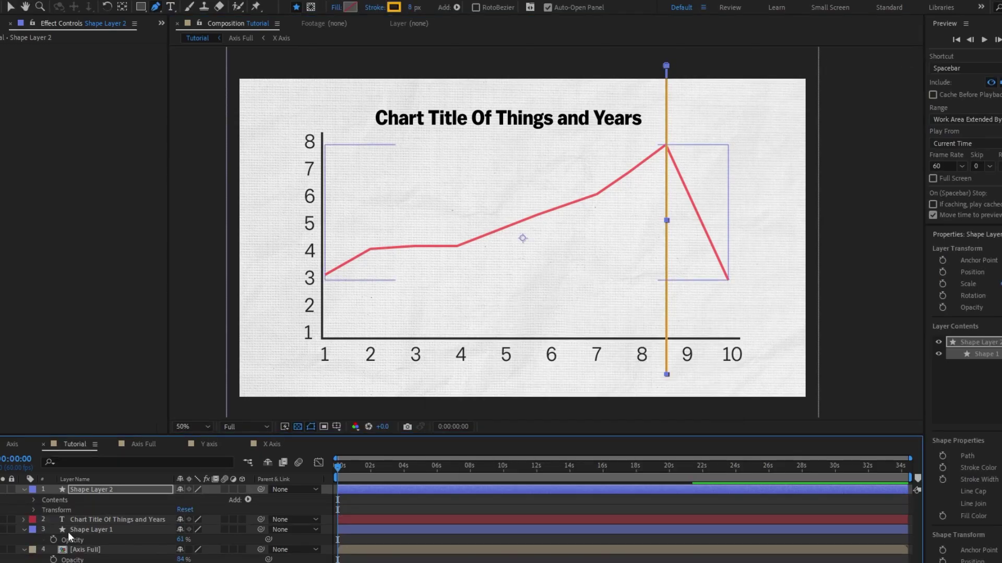
{"action": "left_click", "coordinate": [35, 500]}
{"action": "left_click", "coordinate": [43, 510]}
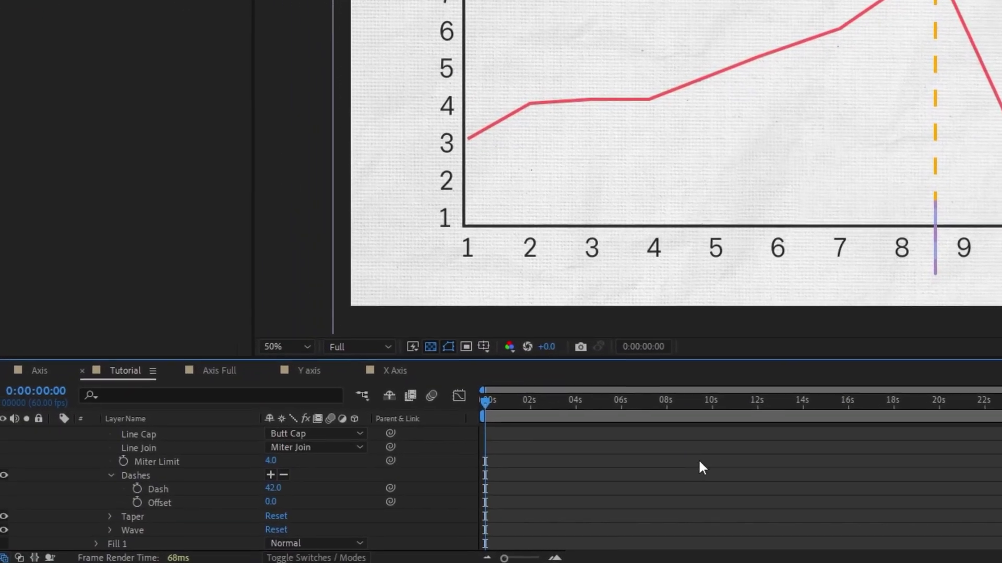
Step: Lower the opacity of the dashed line's layer slightly and rename the layer Divider
{"action": "scroll", "coordinate": [89, 469], "scroll_direction": "up", "scroll_amount": 3}
{"action": "left_click", "coordinate": [152, 428]}
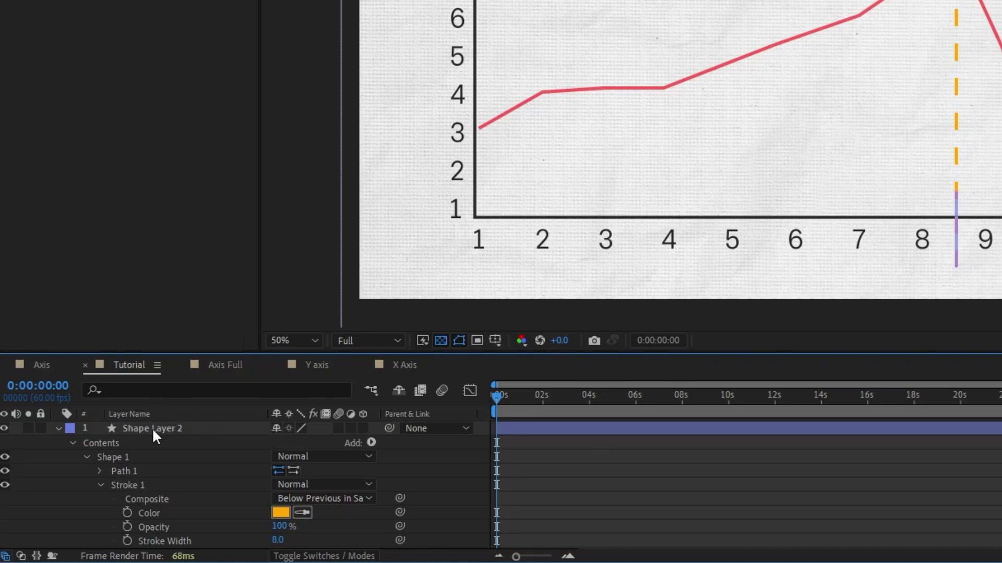
{"action": "key", "text": "t"}
{"action": "left_click_drag", "start_coordinate": [279, 447], "coordinate": [272, 444]}
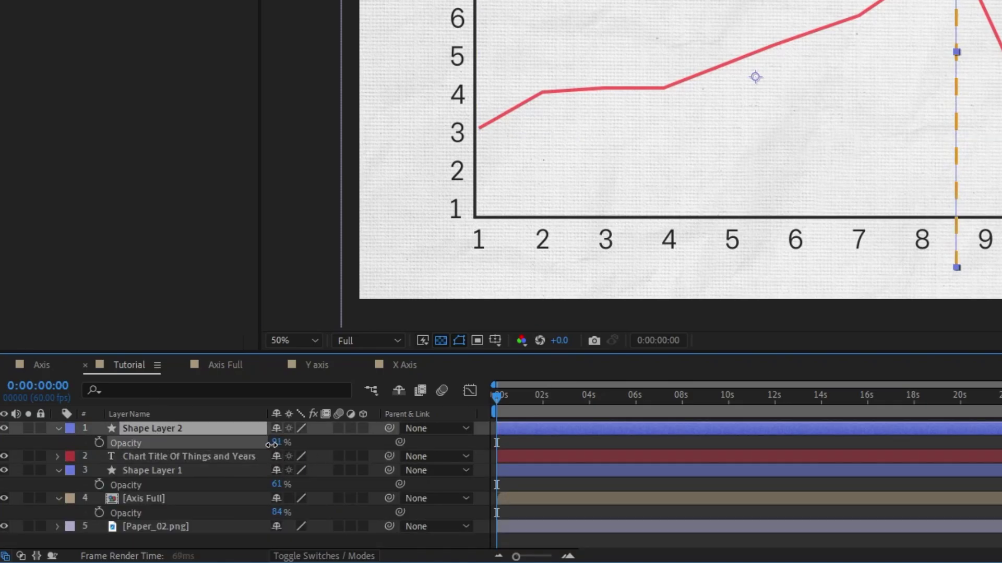
{"action": "right_click", "coordinate": [156, 428]}
{"action": "left_click", "coordinate": [189, 318]}
{"action": "type", "text": "Divider"}
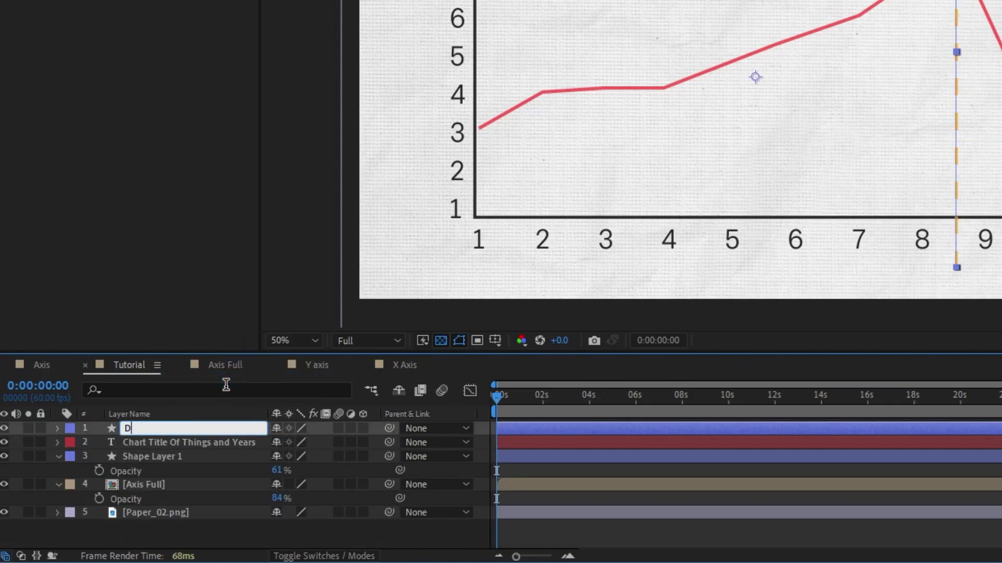
{"action": "key", "text": "Return"}
Step: Add the text label "Big Event" beside the graph's peak, just past the dashed line
{"action": "scroll", "coordinate": [812, 74], "scroll_direction": "up", "scroll_amount": 2}
{"action": "left_click_drag", "start_coordinate": [787, 73], "coordinate": [724, 130]}
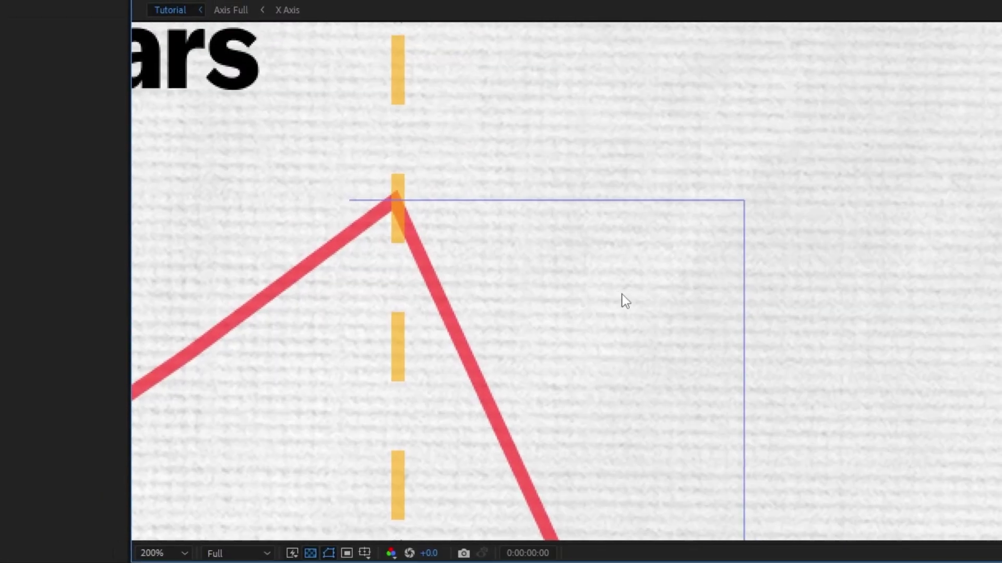
{"action": "scroll", "coordinate": [724, 129], "scroll_direction": "down", "scroll_amount": 1}
{"action": "left_click", "coordinate": [582, 256]}
{"action": "type", "text": "Big Event"}
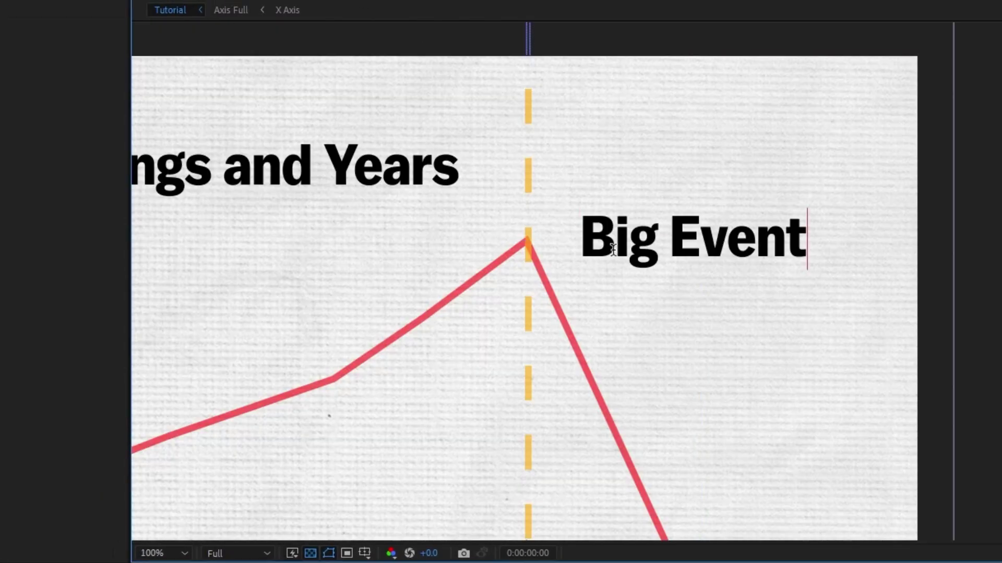
{"action": "key", "text": "ctrl+Return"}
Step: Draw a horizontal Pen line across the Big Event label and thicken its stroke into a yellow bar behind the text
{"action": "key", "text": "g"}
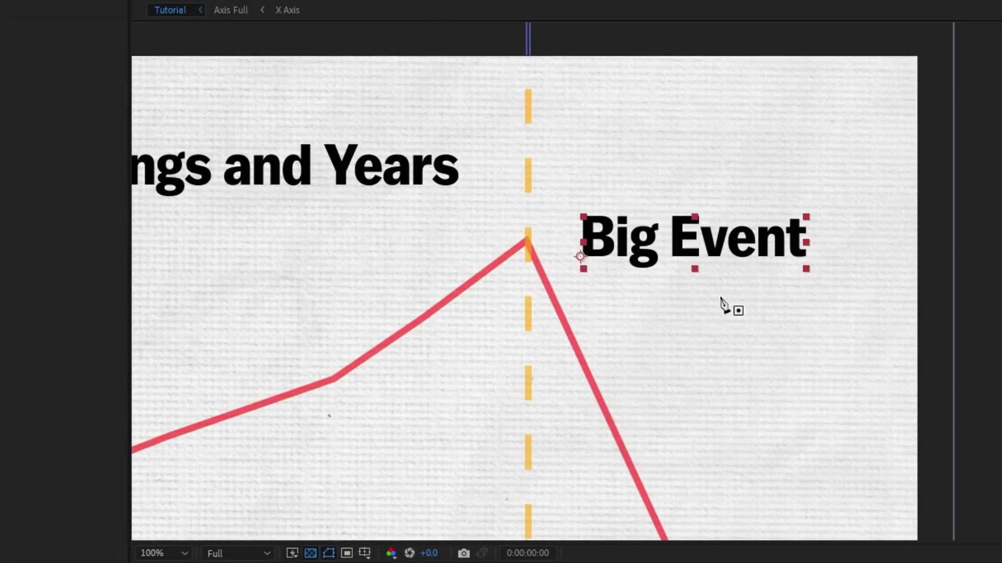
{"action": "left_click", "coordinate": [567, 238]}
{"action": "left_click", "coordinate": [818, 238]}
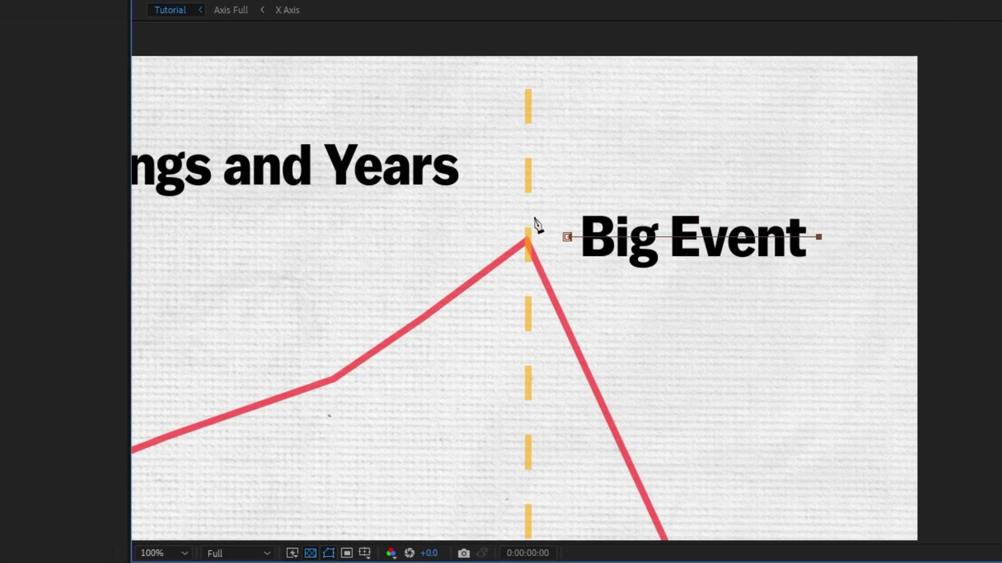
{"action": "left_click_drag", "start_coordinate": [472, 9], "coordinate": [554, 6]}
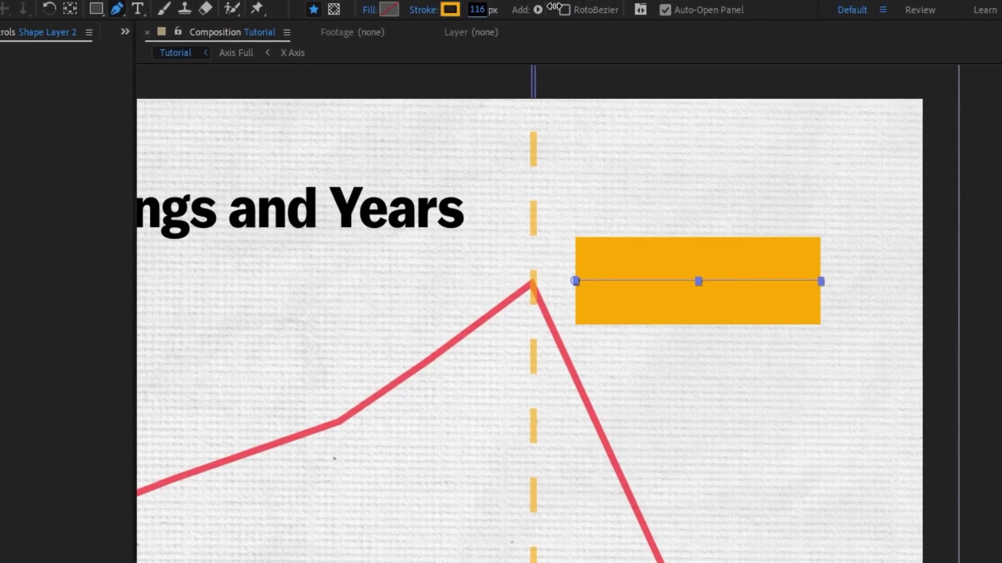
{"action": "left_click", "coordinate": [455, 8]}
{"action": "left_click_drag", "start_coordinate": [716, 497], "coordinate": [725, 491]}
Step: Rename the yellow bar's layer Highlight and add Trim Paths to it
{"action": "key", "text": "Return"}
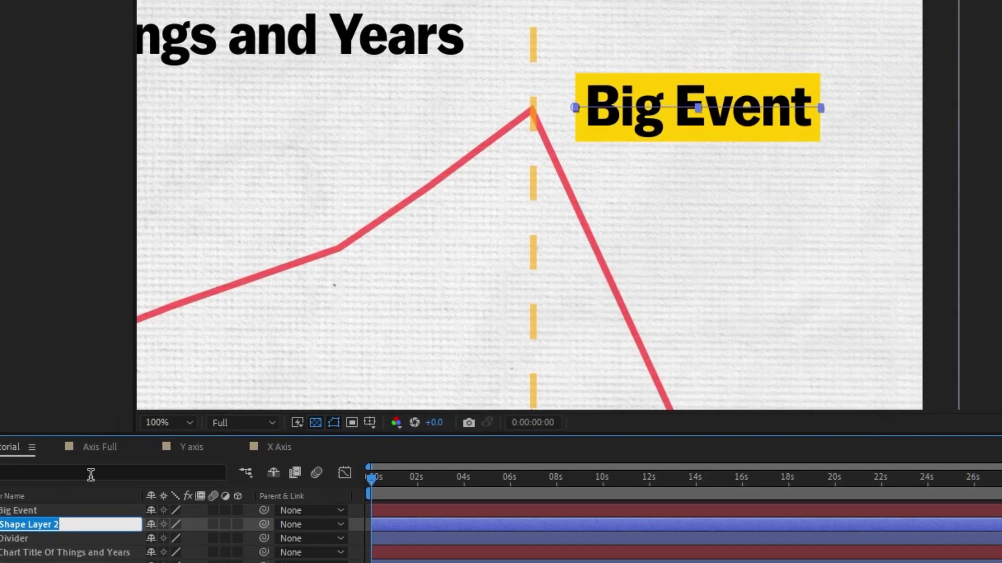
{"action": "type", "text": "High"}
{"action": "key", "text": "Return"}
{"action": "left_click", "coordinate": [50, 453]}
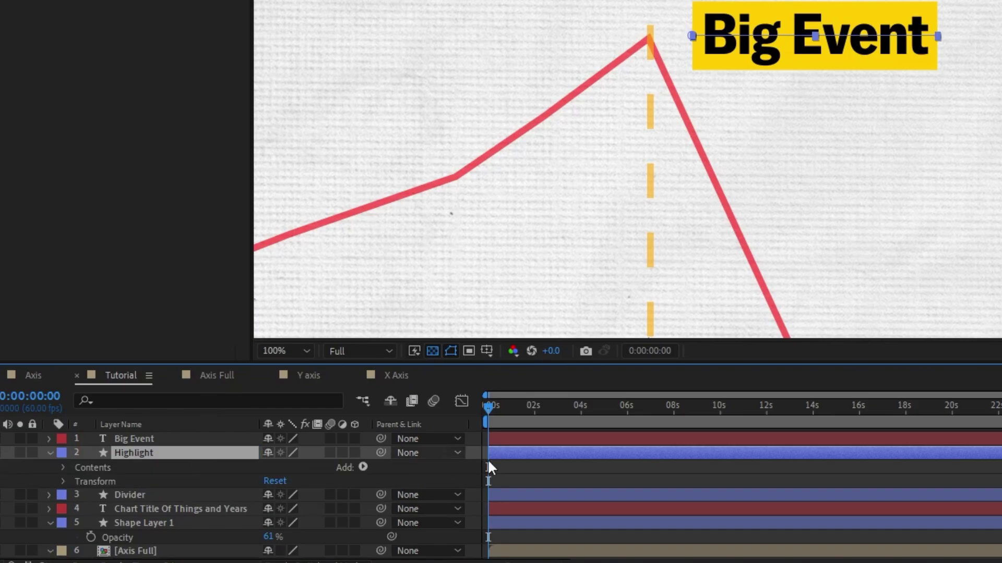
{"action": "left_click", "coordinate": [363, 467]}
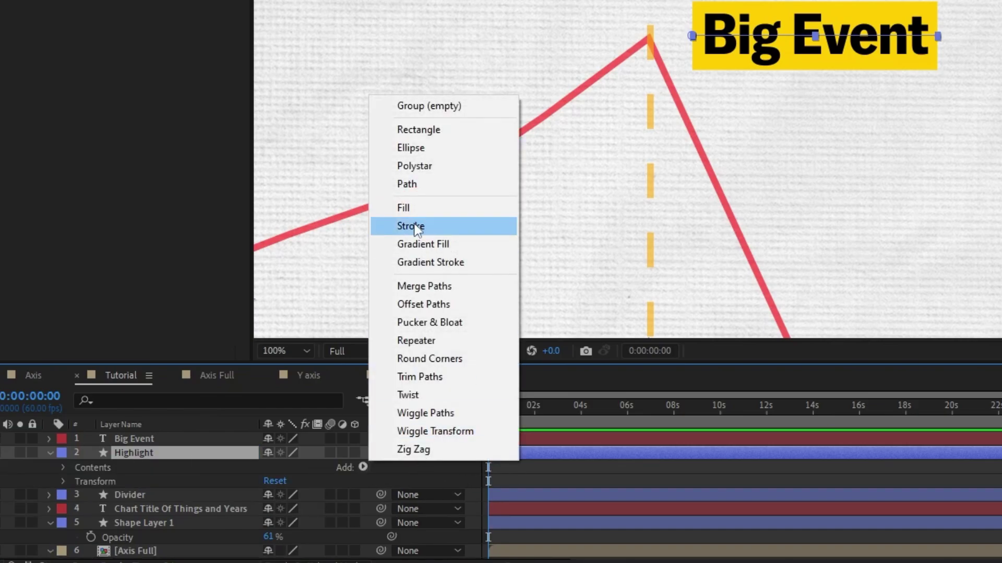
{"action": "left_click", "coordinate": [419, 377]}
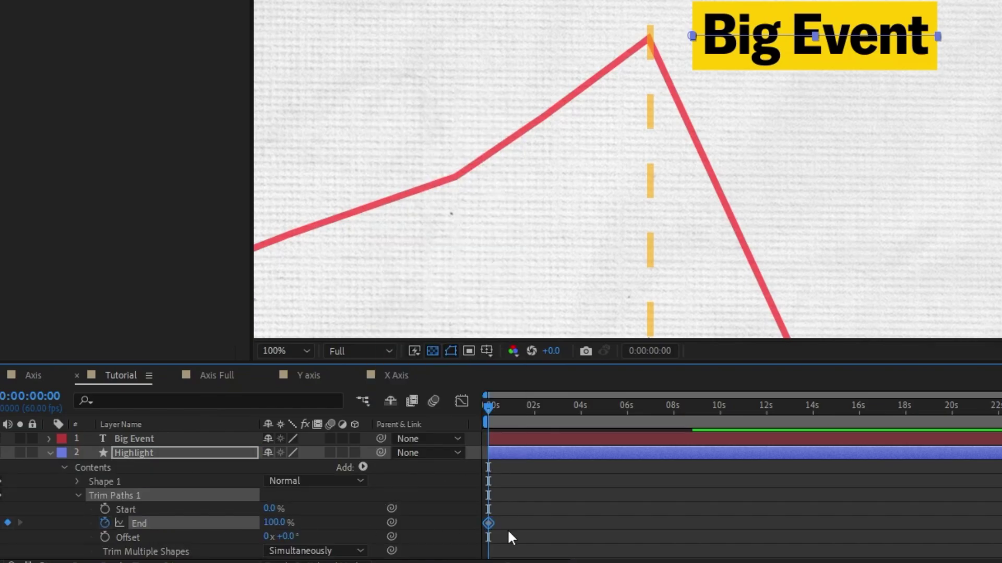
Step: Animate the Highlight layer's Trim Paths End from 0% at the start to 100%, ease the keyframes, and preview the reveal
{"action": "left_click_drag", "start_coordinate": [280, 523], "coordinate": [235, 507]}
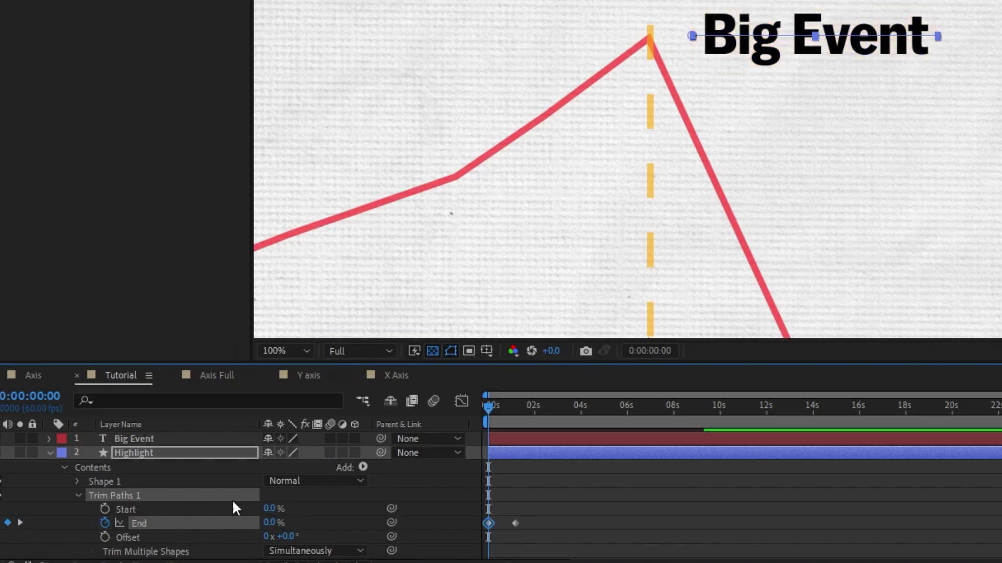
{"action": "left_click_drag", "start_coordinate": [557, 546], "coordinate": [480, 515]}
{"action": "left_click", "coordinate": [461, 401]}
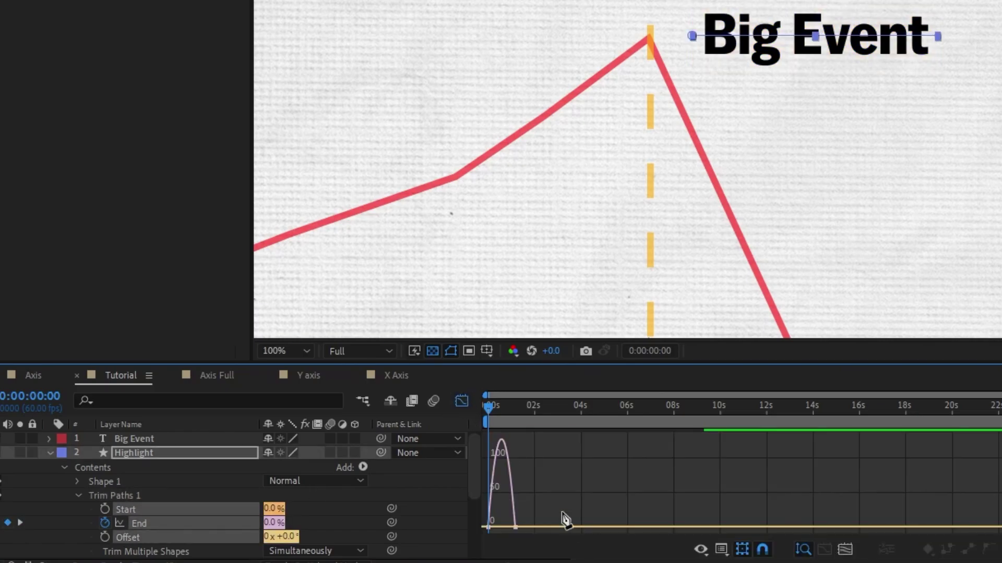
{"action": "left_click", "coordinate": [514, 500]}
{"action": "left_click_drag", "start_coordinate": [505, 525], "coordinate": [489, 524]}
{"action": "left_click", "coordinate": [467, 408]}
{"action": "key", "text": "space"}
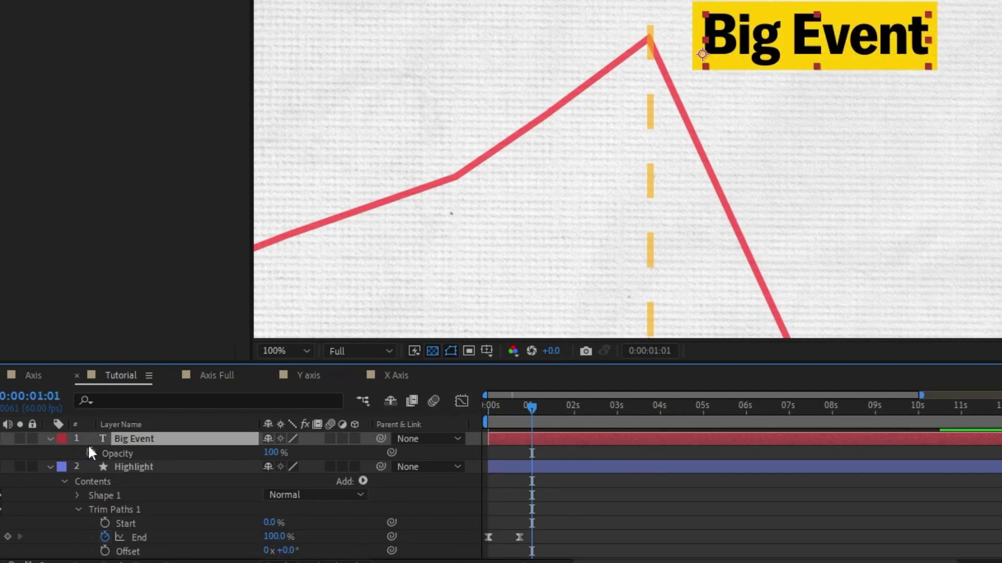
Step: Keyframe the Big Event text's opacity from 0% at the start to 100% at the highlight's second keyframe
{"action": "left_click", "coordinate": [91, 453]}
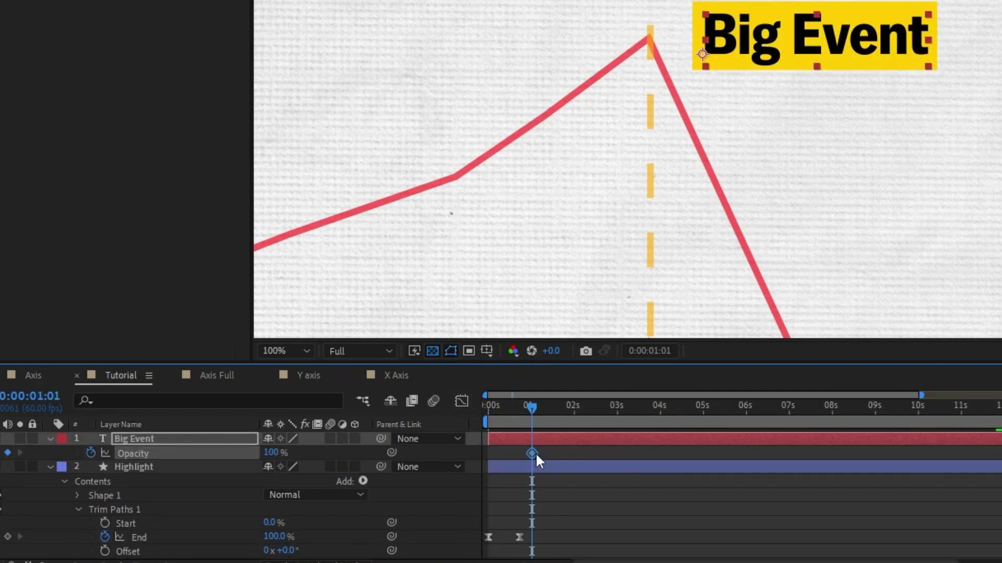
{"action": "left_click_drag", "start_coordinate": [532, 453], "coordinate": [520, 454]}
{"action": "left_click_drag", "start_coordinate": [533, 403], "coordinate": [480, 421]}
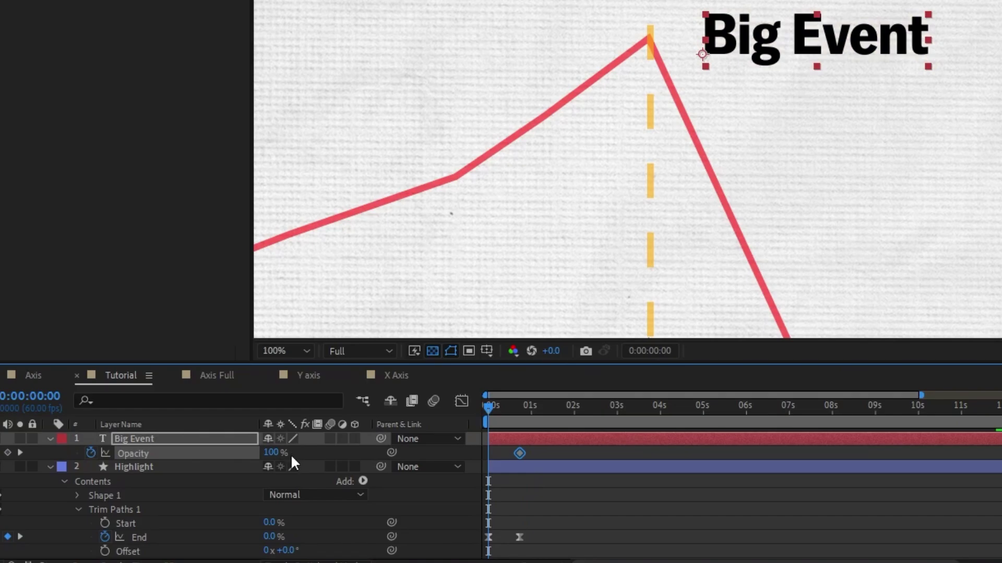
{"action": "left_click_drag", "start_coordinate": [275, 453], "coordinate": [230, 453]}
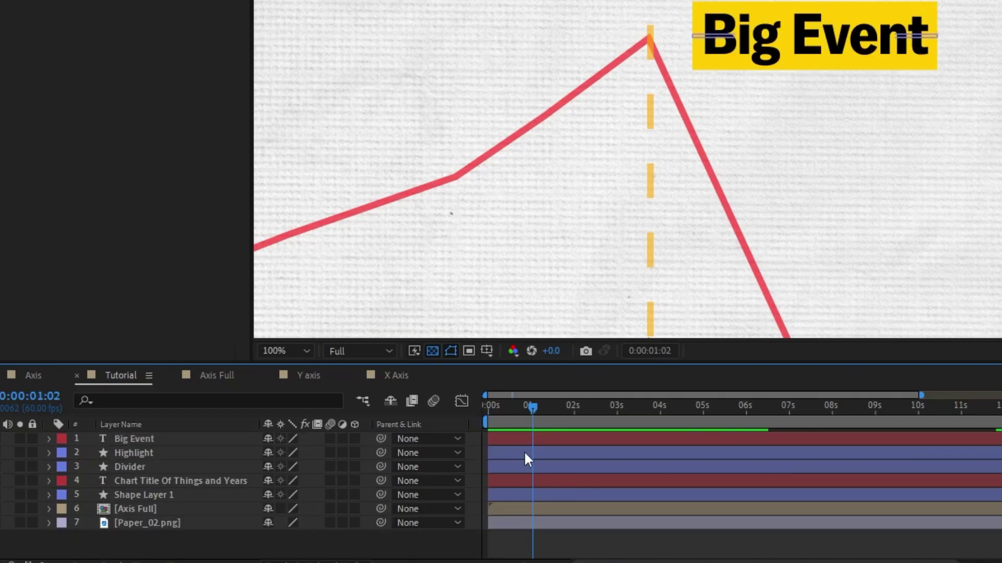
Step: Shift the Big Event and Highlight layers together so they start at about 3 seconds
{"action": "left_click", "coordinate": [524, 452]}
{"action": "left_click", "coordinate": [511, 439], "text": "shift"}
{"action": "left_click_drag", "start_coordinate": [519, 440], "coordinate": [641, 449]}
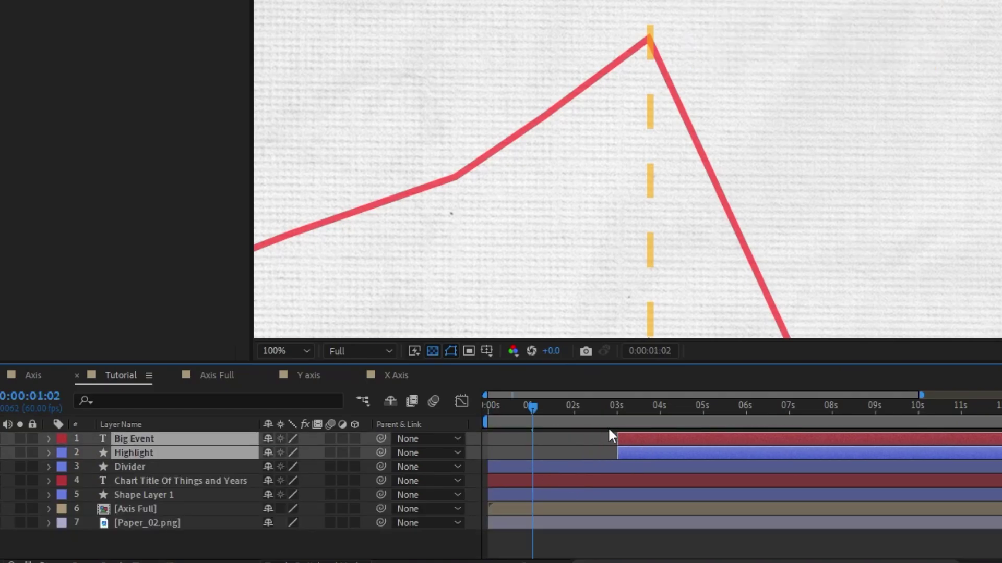
Step: Add Trim Paths to the Divider layer
{"action": "left_click", "coordinate": [136, 466]}
{"action": "left_click", "coordinate": [49, 466]}
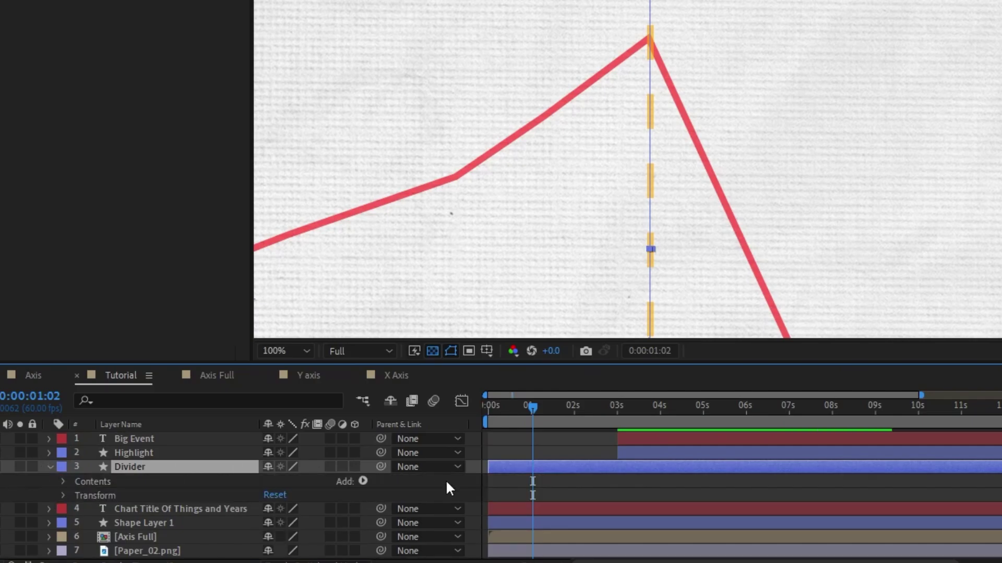
{"action": "left_click", "coordinate": [365, 481]}
{"action": "left_click", "coordinate": [418, 389]}
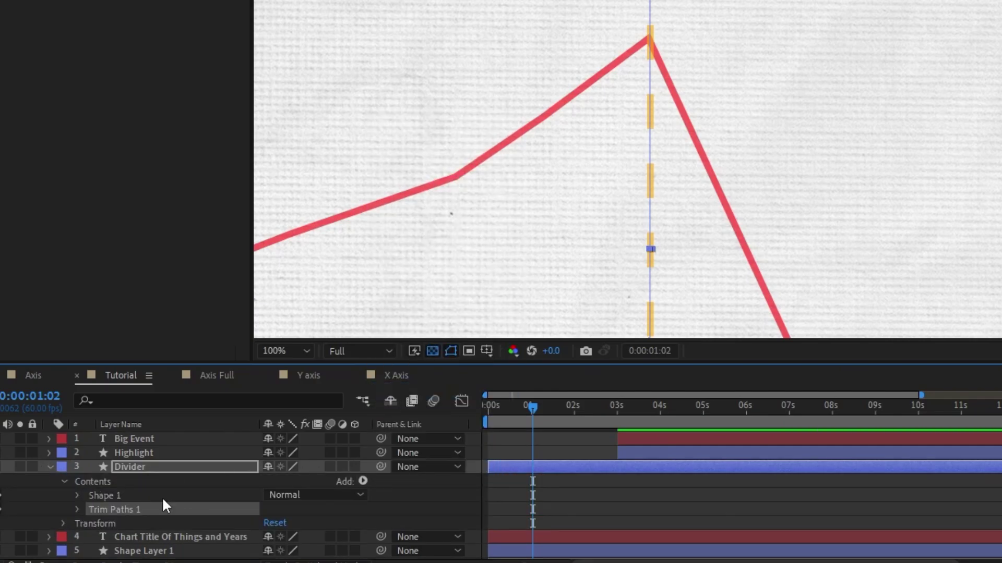
Step: Keyframe the Divider's Trim Paths End from 0% at the start to 100% at 0:00:01:02 with Easy Ease
{"action": "left_click", "coordinate": [77, 509]}
{"action": "scroll", "coordinate": [267, 453], "scroll_direction": "down", "scroll_amount": 4}
{"action": "left_click_drag", "start_coordinate": [274, 482], "coordinate": [112, 504]}
{"action": "left_click", "coordinate": [105, 482]}
{"action": "left_click_drag", "start_coordinate": [269, 482], "coordinate": [438, 485]}
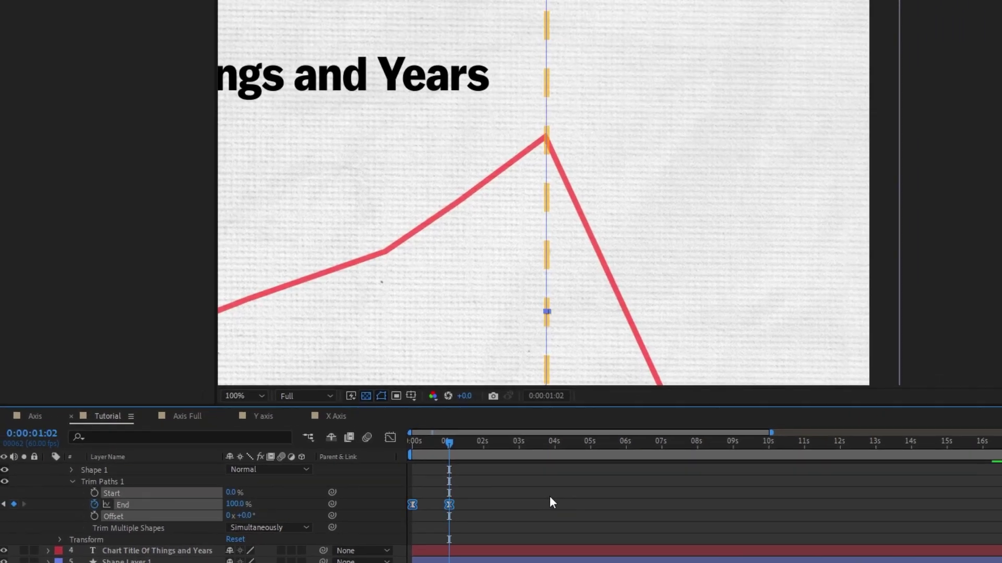
{"action": "key", "text": "F9"}
Step: Speed up the Divider's reveal by moving its second End keyframe to about 0.6 seconds, and preview the animation
{"action": "key", "text": "u"}
{"action": "key", "text": "comma"}
{"action": "left_click_drag", "start_coordinate": [448, 443], "coordinate": [374, 468]}
{"action": "key", "text": "space"}
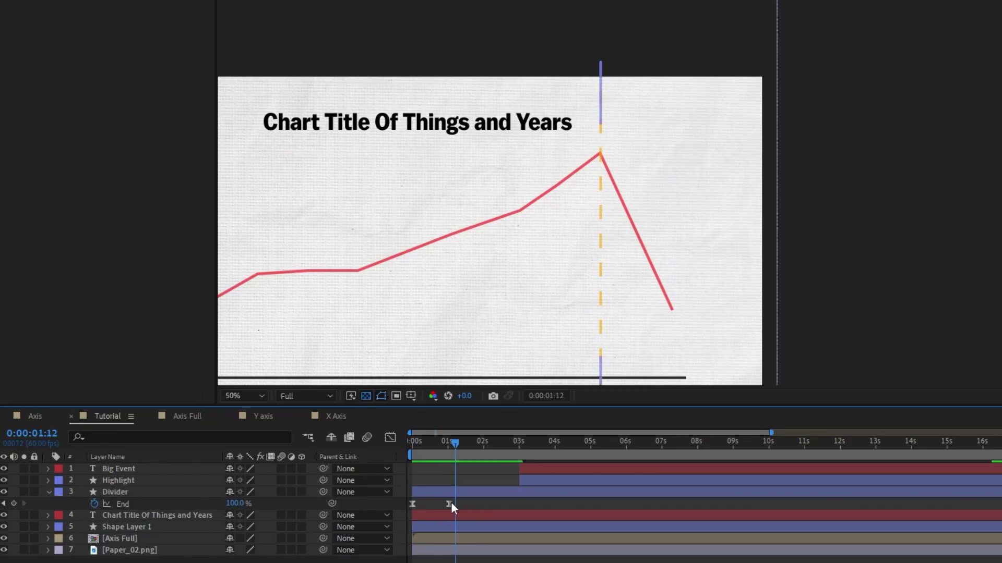
{"action": "left_click_drag", "start_coordinate": [450, 503], "coordinate": [433, 503]}
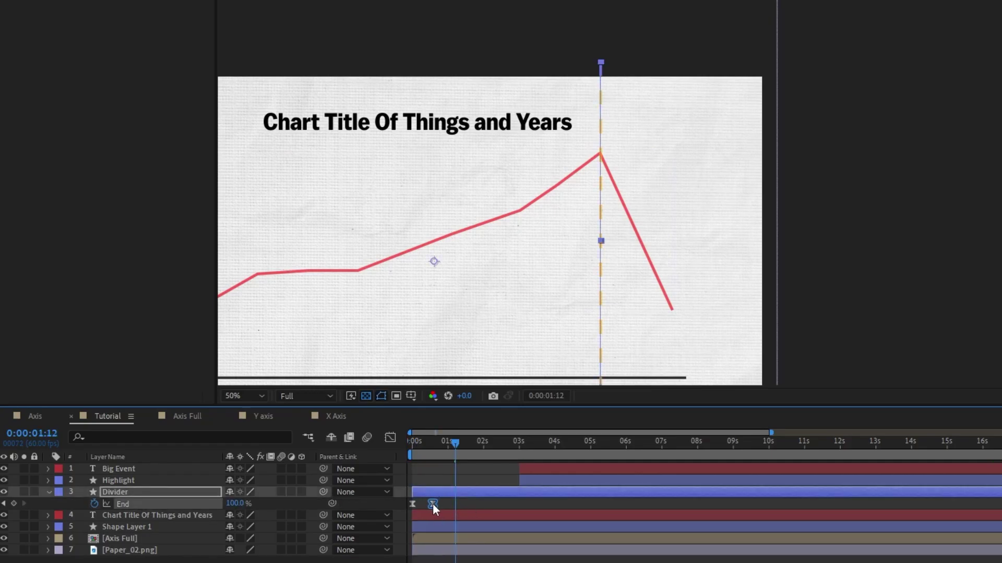
{"action": "left_click_drag", "start_coordinate": [456, 444], "coordinate": [392, 473]}
{"action": "key", "text": "space"}
Step: Shift the Divider layer so it starts at about 2.5 seconds, shortly before the Highlight layer
{"action": "left_click", "coordinate": [430, 491]}
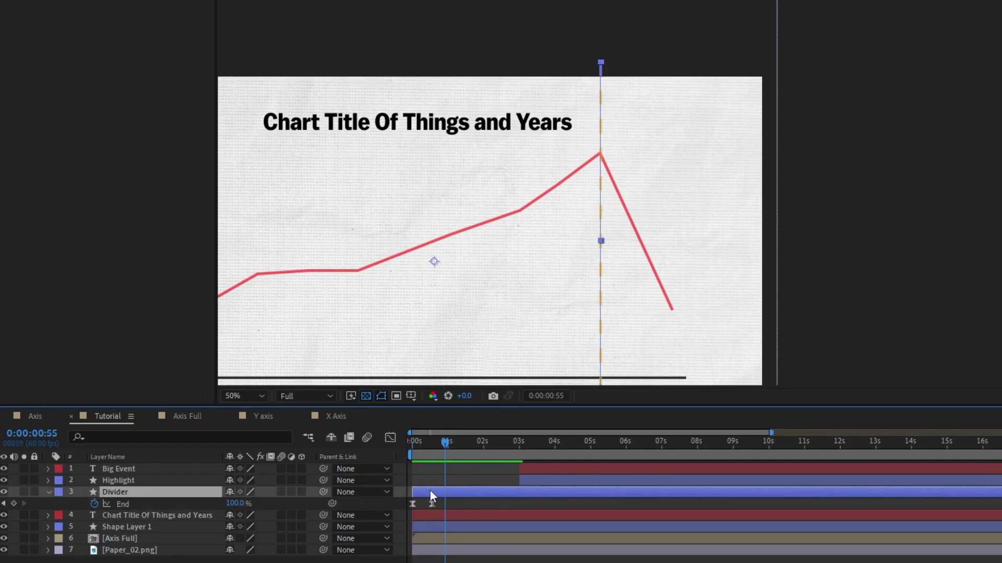
{"action": "left_click_drag", "start_coordinate": [425, 491], "coordinate": [512, 490]}
{"action": "left_click_drag", "start_coordinate": [440, 315], "coordinate": [715, 258]}
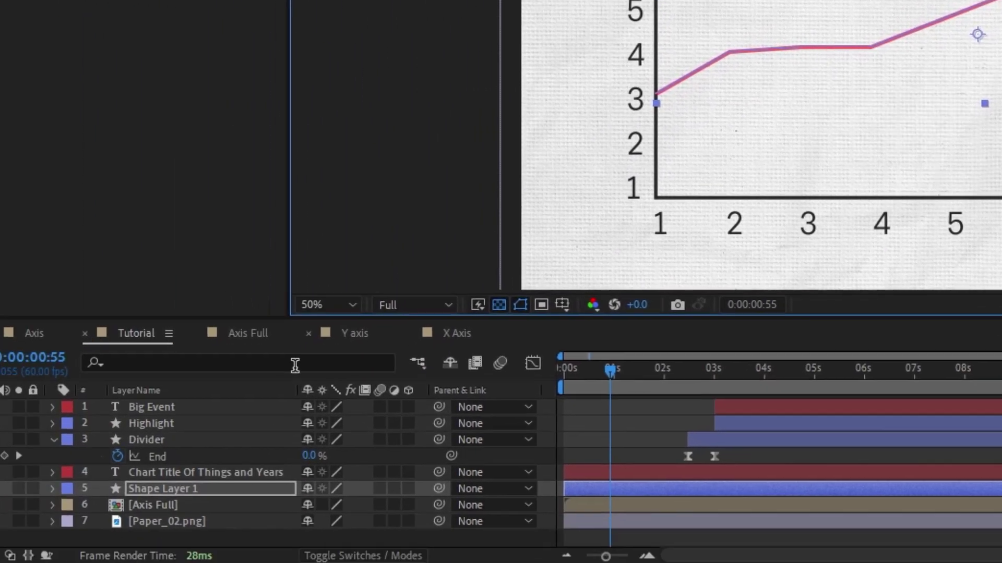
Step: Move the data line's shape layer below Axis Full and rename it Line
{"action": "left_click_drag", "start_coordinate": [156, 489], "coordinate": [178, 509]}
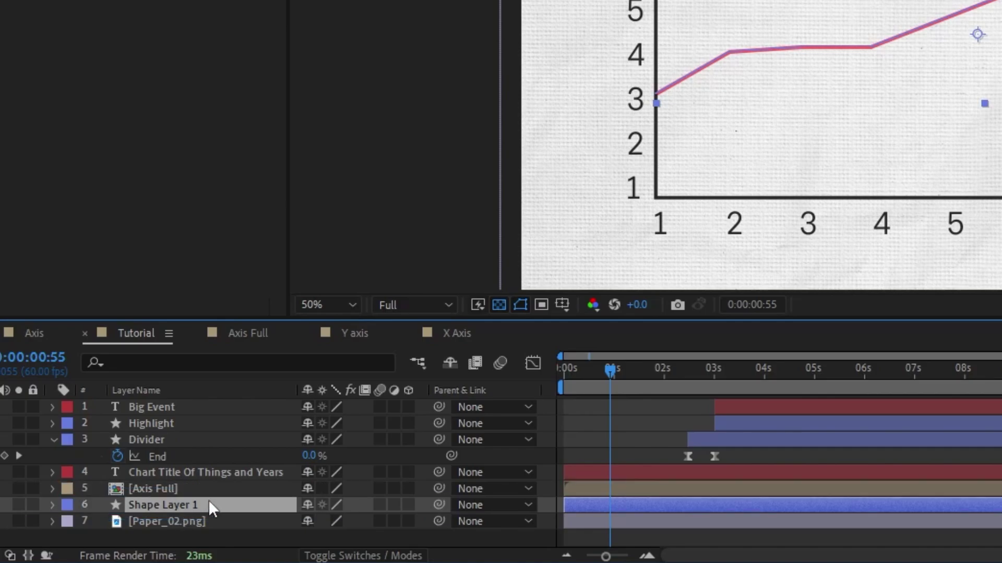
{"action": "left_click", "coordinate": [147, 500]}
{"action": "key", "text": "Return"}
{"action": "type", "text": "Line"}
{"action": "key", "text": "Return"}
Step: Add Trim Paths to the Line layer
{"action": "left_click", "coordinate": [52, 505]}
{"action": "left_click", "coordinate": [418, 522]}
{"action": "left_click", "coordinate": [507, 420]}
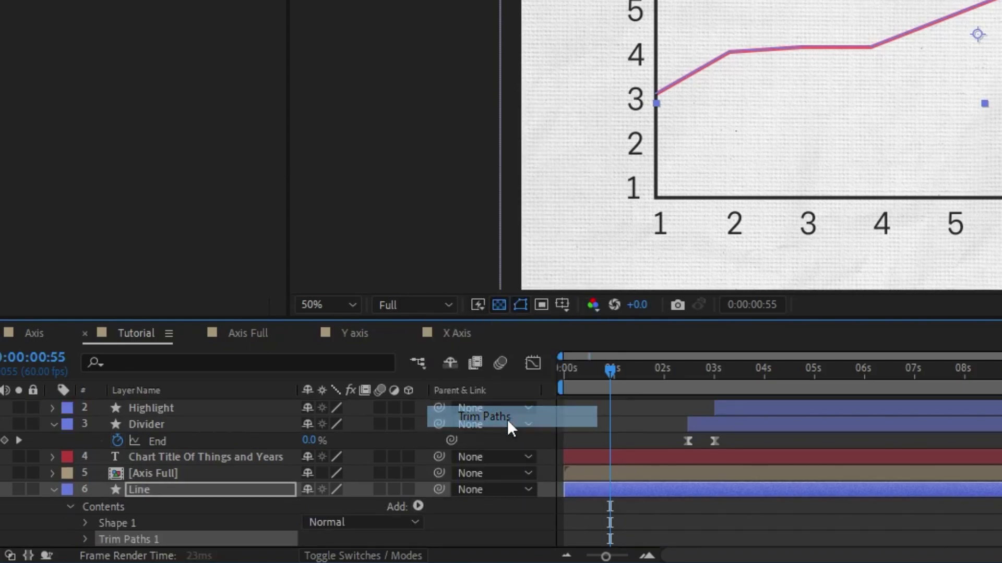
Step: Keyframe the Line's Trim Paths End from 0% at the start to 72% at about 1.5 seconds, with a hold keyframe at about 4 seconds
{"action": "scroll", "coordinate": [295, 475], "scroll_direction": "down", "scroll_amount": 2}
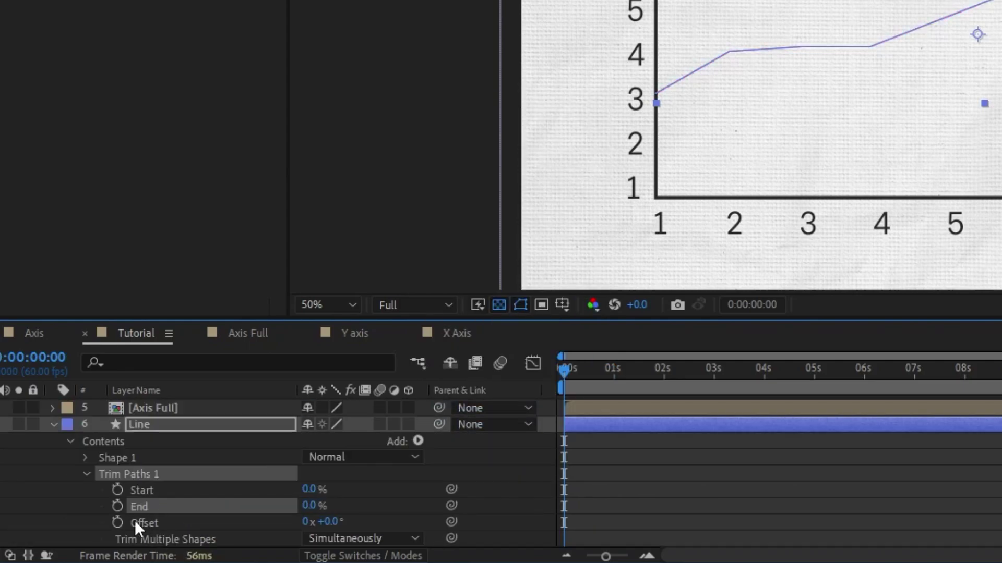
{"action": "left_click", "coordinate": [117, 506]}
{"action": "left_click_drag", "start_coordinate": [563, 369], "coordinate": [640, 374]}
{"action": "mouse_move", "coordinate": [309, 505]}
{"action": "left_mouse_down"}
{"action": "mouse_move", "coordinate": [412, 504]}
{"action": "mouse_move", "coordinate": [377, 505]}
{"action": "left_mouse_up"}
{"action": "left_click_drag", "start_coordinate": [454, 421], "coordinate": [565, 423]}
{"action": "key", "text": "ctrl+v"}
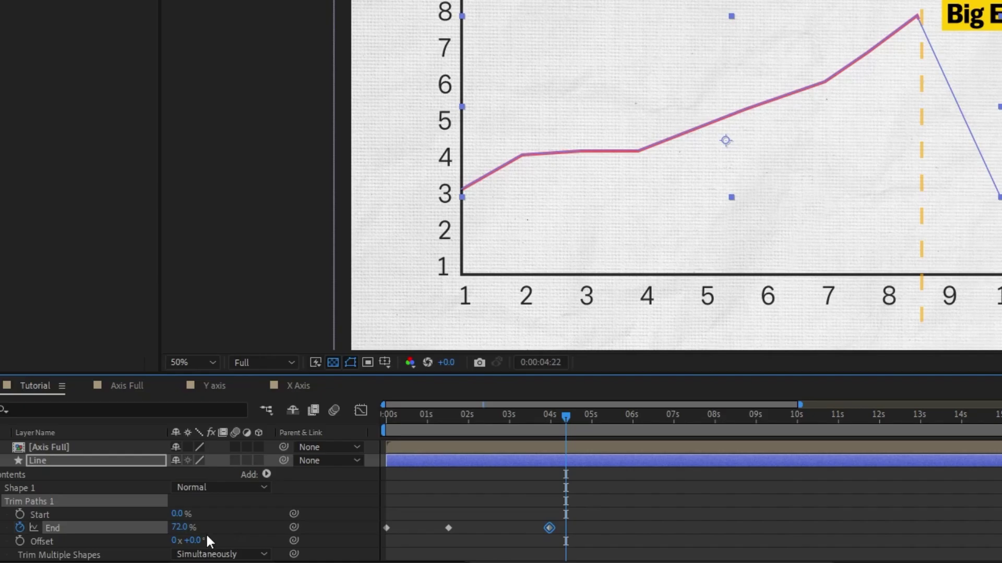
Step: Set the Line's Trim Paths End to 100% at 0:00:04:22
{"action": "left_click", "coordinate": [180, 527]}
{"action": "type", "text": "100"}
{"action": "key", "text": "Return"}
Step: Reshape the Line's End speed curves so the first rise peaks early and the final drop peaks late, and check the motion
{"action": "key", "text": "shift+F3"}
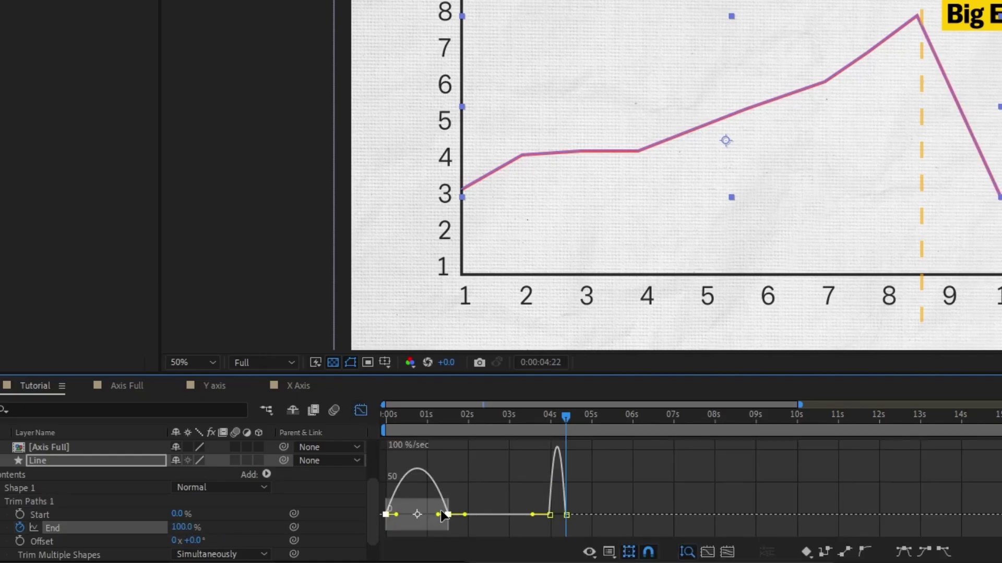
{"action": "left_click_drag", "start_coordinate": [438, 515], "coordinate": [410, 525]}
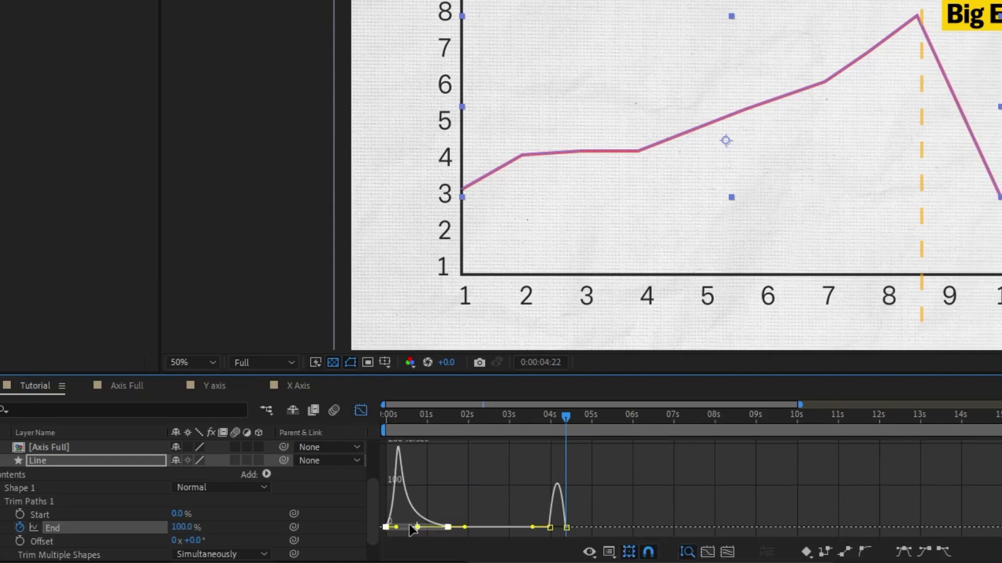
{"action": "left_click", "coordinate": [559, 526]}
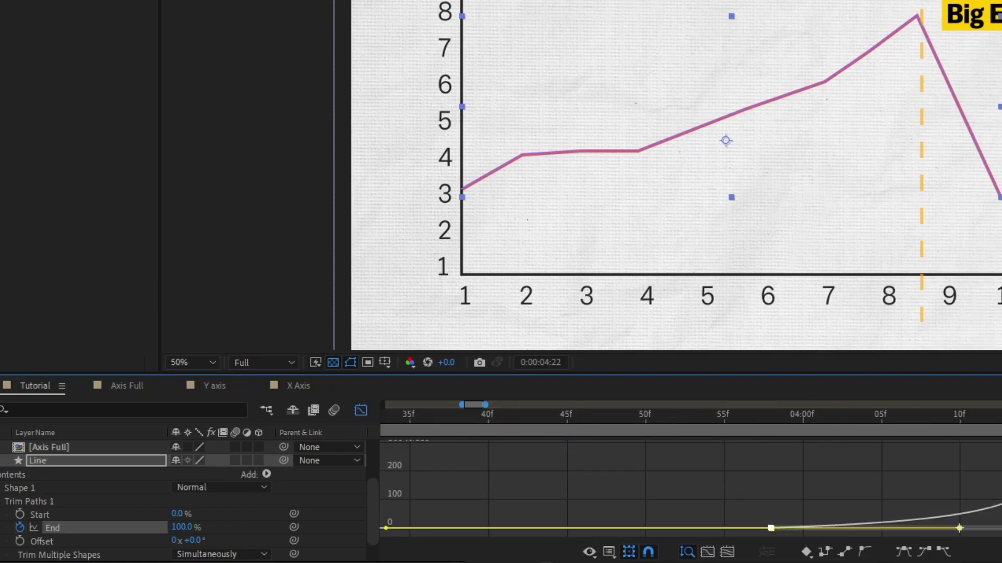
{"action": "key", "text": "minus"}
{"action": "key", "text": "minus"}
{"action": "key", "text": "minus"}
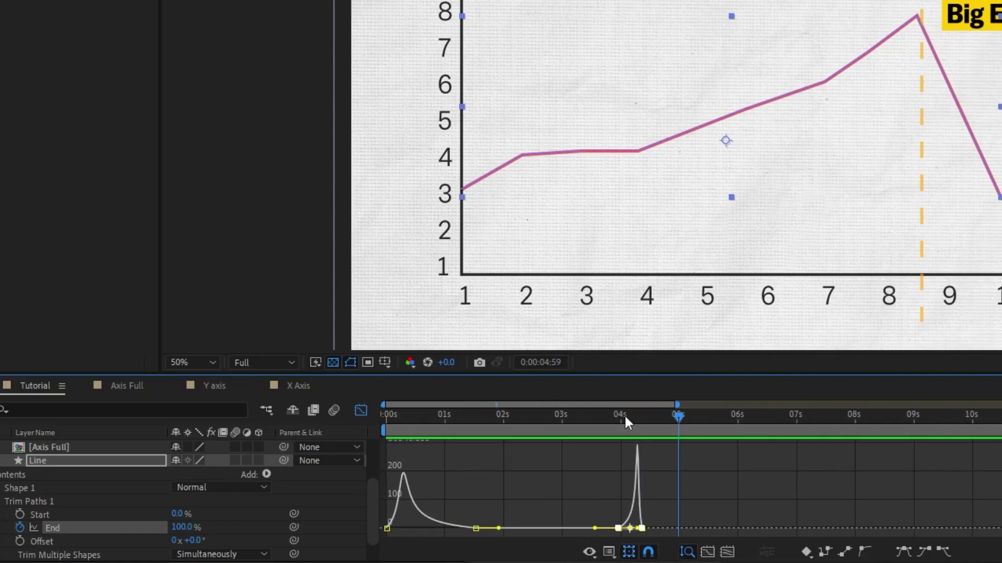
{"action": "left_click_drag", "start_coordinate": [621, 416], "coordinate": [474, 439]}
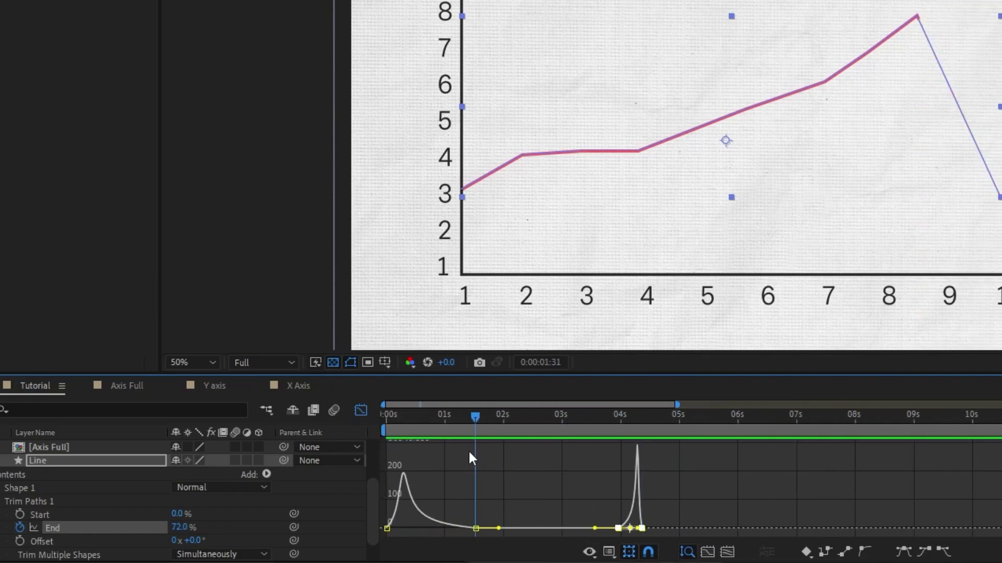
{"action": "left_click", "coordinate": [187, 530]}
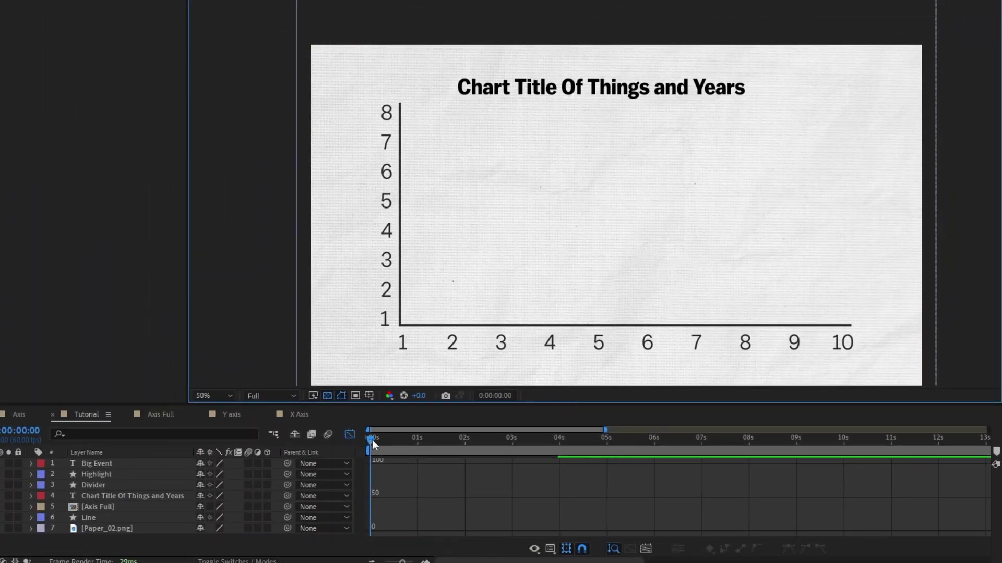
Step: Shift the chart title slightly to the right so it sits centred above the axes
{"action": "left_click_drag", "start_coordinate": [372, 440], "coordinate": [372, 469]}
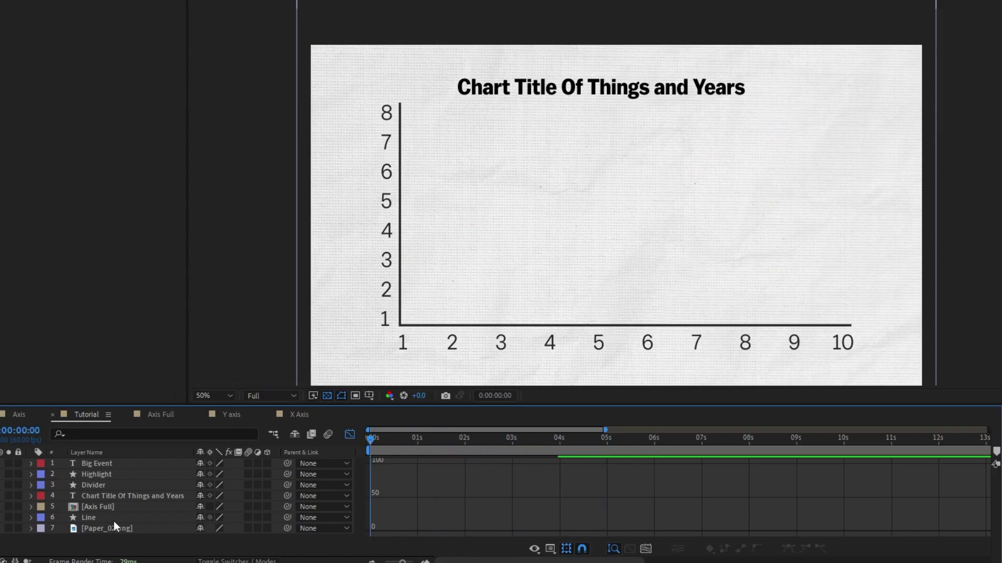
{"action": "left_click", "coordinate": [95, 516]}
{"action": "left_click", "coordinate": [96, 463], "text": "shift"}
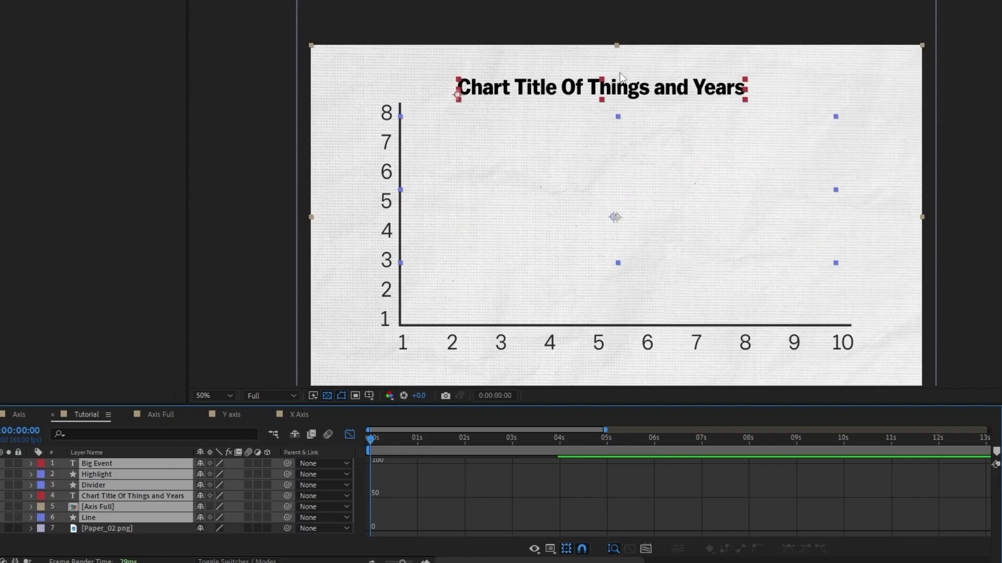
{"action": "left_click", "coordinate": [627, 26]}
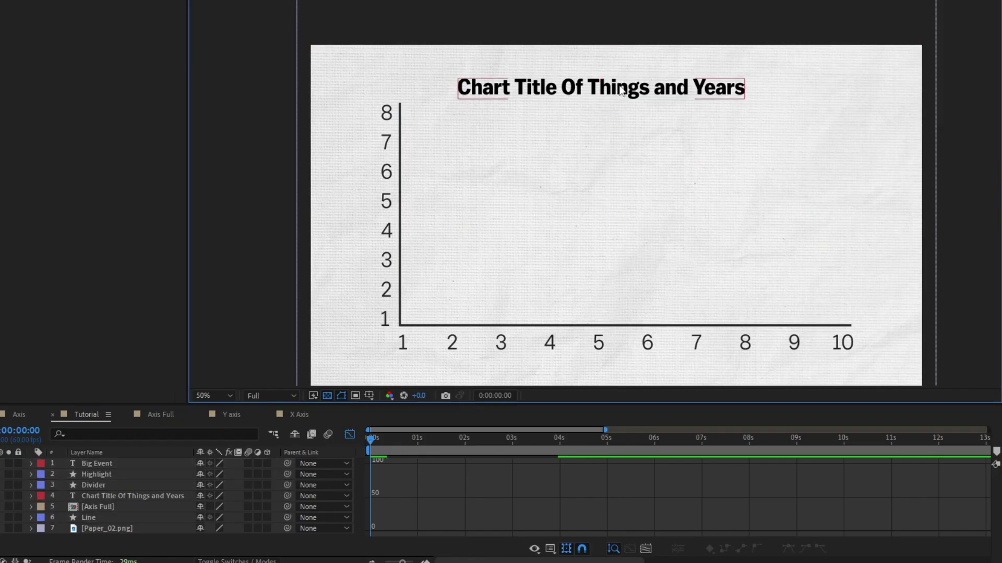
{"action": "left_click_drag", "start_coordinate": [623, 86], "coordinate": [655, 85]}
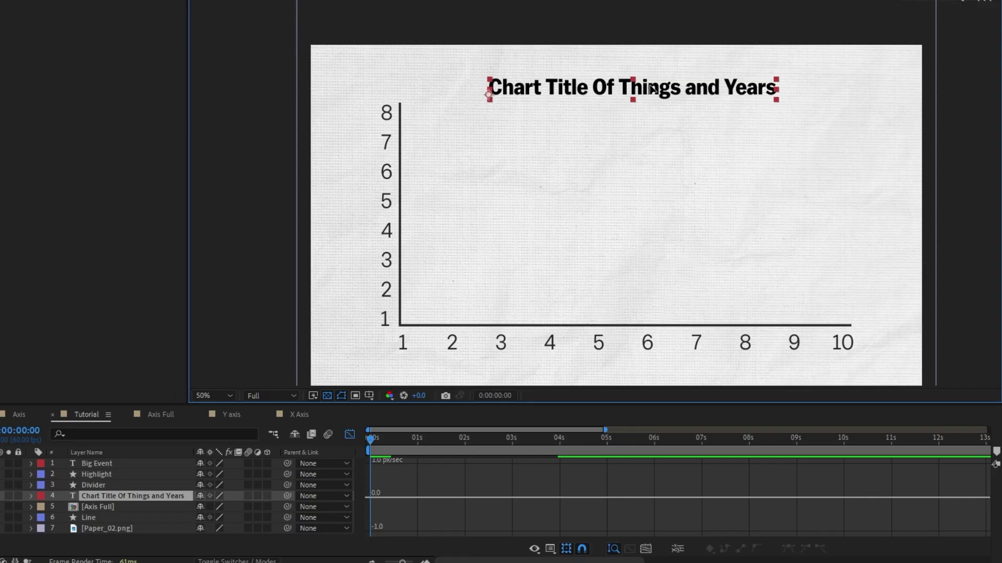
Step: Pre-compose all layers except the paper texture into a composition named Chart Full, moving all attributes
{"action": "left_click", "coordinate": [593, 500]}
{"action": "key", "text": "ctrl+shift+c"}
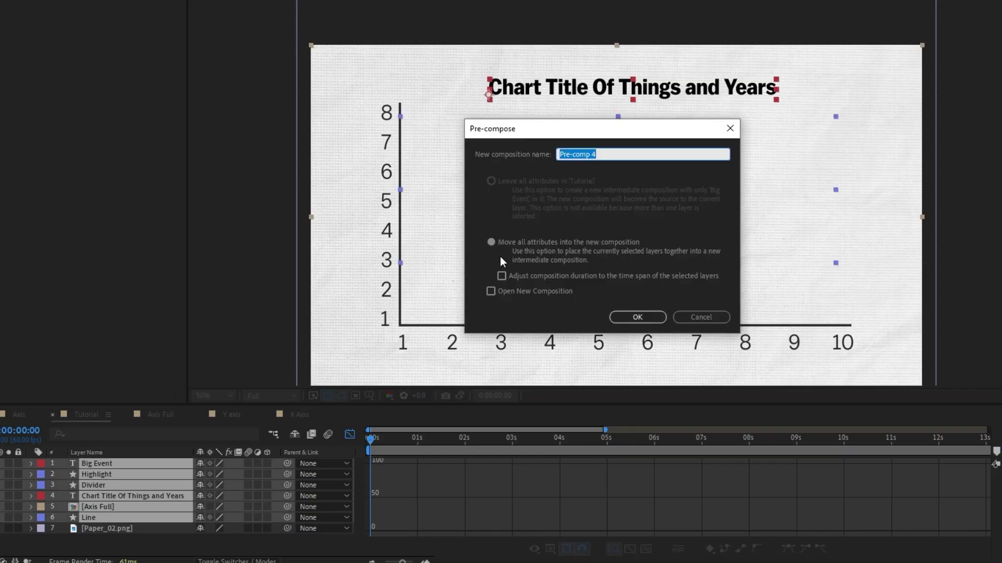
{"action": "left_click", "coordinate": [616, 154]}
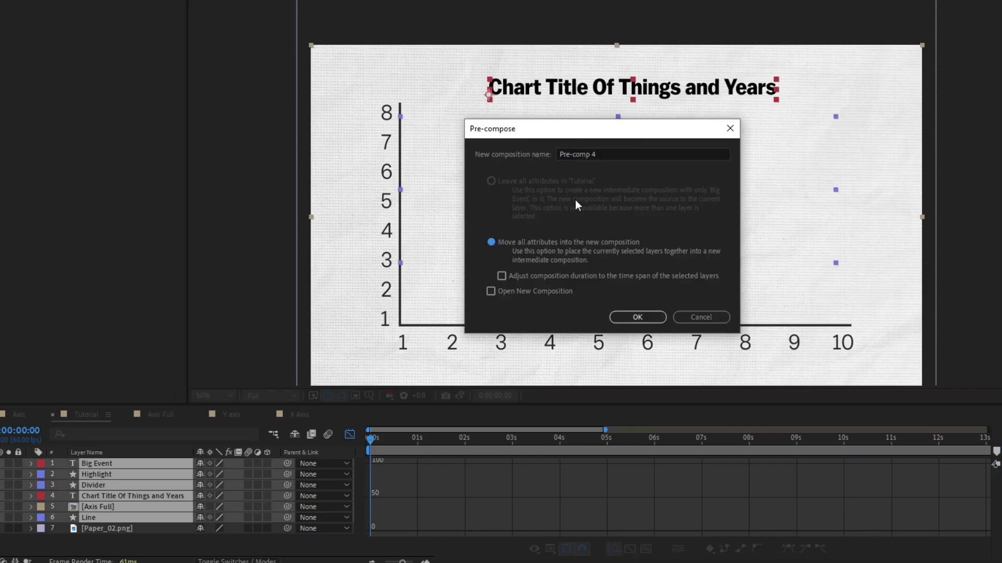
{"action": "triple_click", "coordinate": [616, 155]}
{"action": "type", "text": "Chart Full"}
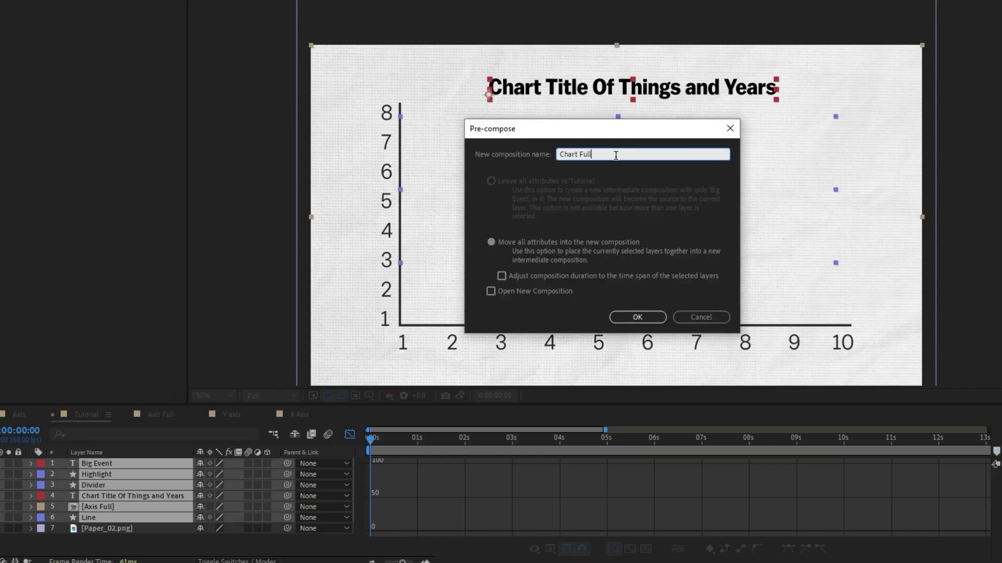
{"action": "key", "text": "Return"}
Step: Add Position and Scale keyframes to the Chart Full layer and move them to about 1.6 seconds
{"action": "left_click", "coordinate": [349, 434]}
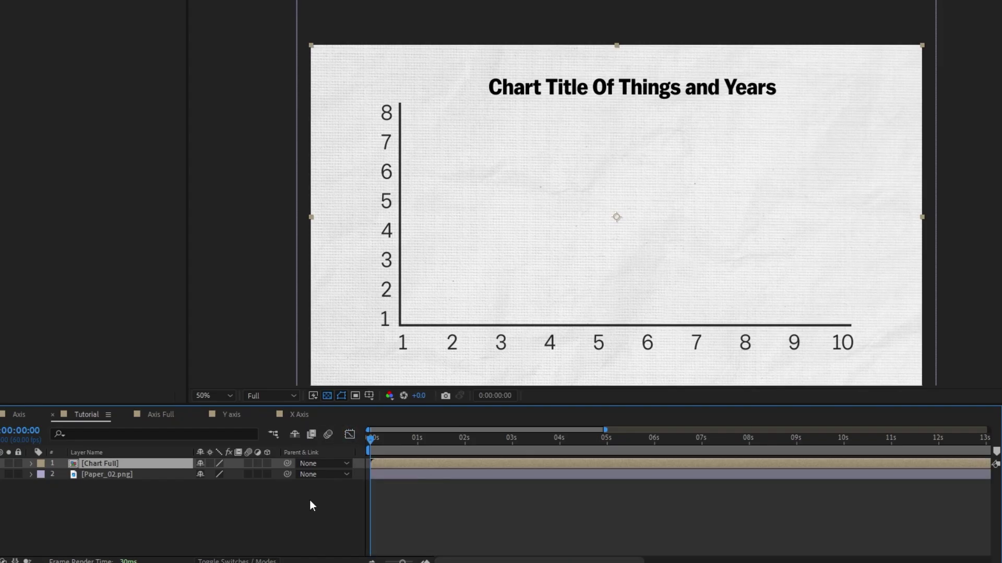
{"action": "key", "text": "p"}
{"action": "left_click", "coordinate": [64, 475]}
{"action": "key", "text": "s"}
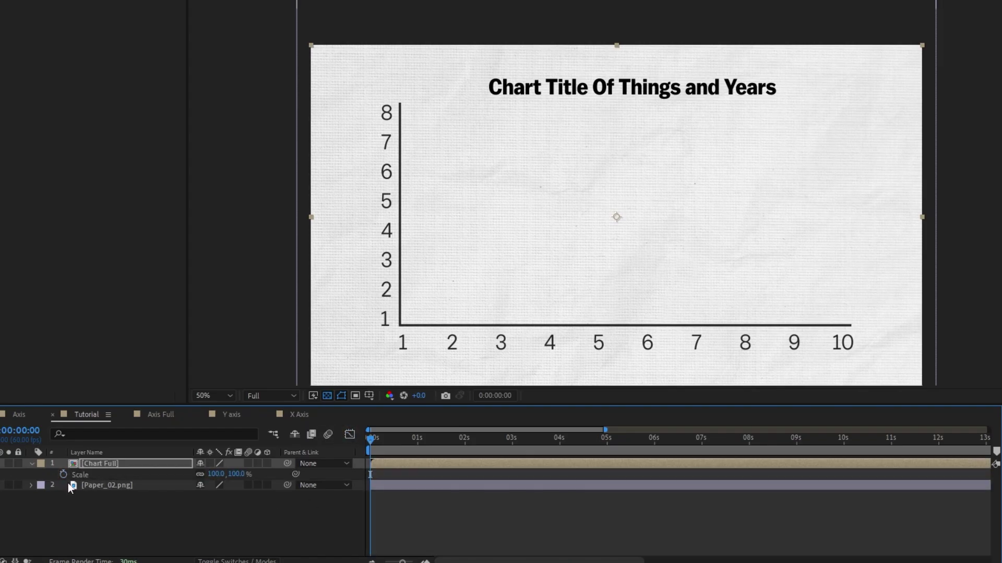
{"action": "left_click", "coordinate": [64, 475]}
{"action": "key", "text": "shift+p"}
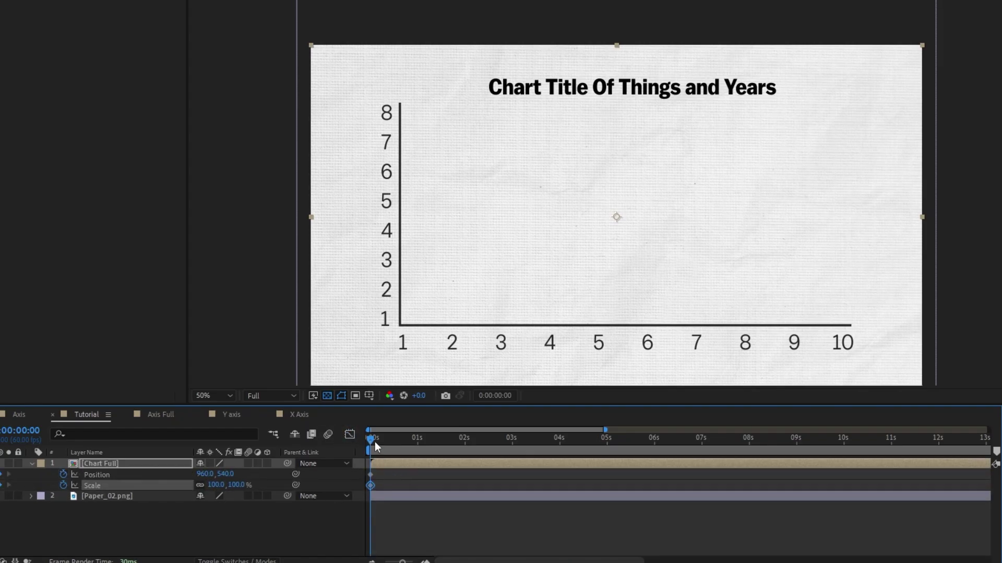
{"action": "left_click_drag", "start_coordinate": [369, 479], "coordinate": [449, 472]}
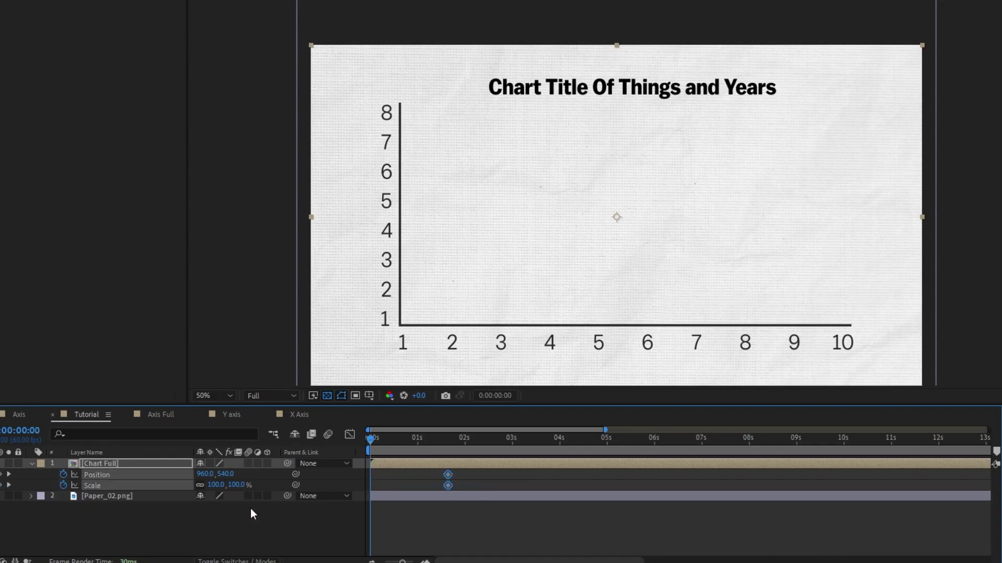
Step: Enlarge and reposition Chart Full at the start to frame the line's beginning, and shape the zoom-out's speed curve to peak late
{"action": "left_click_drag", "start_coordinate": [238, 485], "coordinate": [261, 489]}
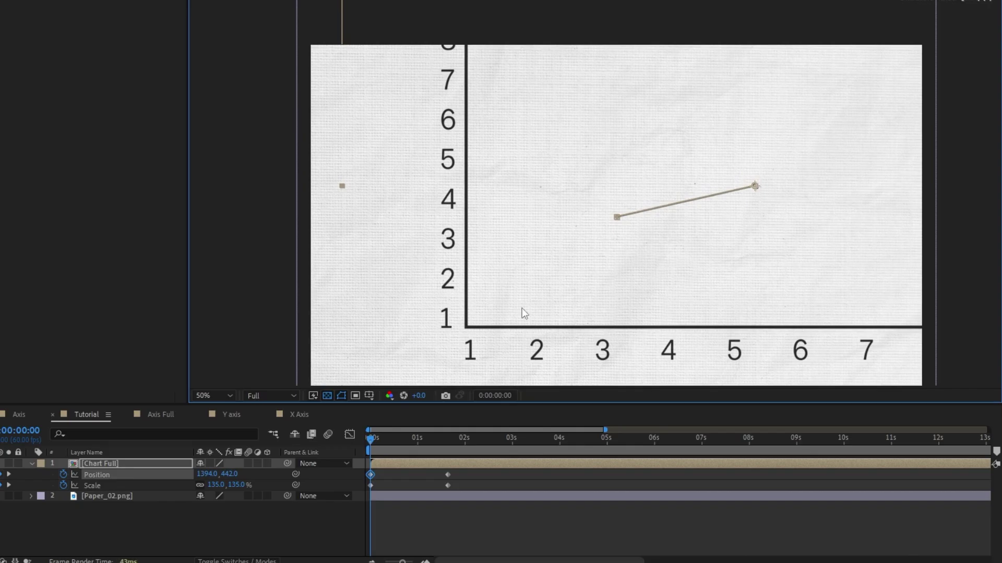
{"action": "left_click_drag", "start_coordinate": [241, 485], "coordinate": [257, 485]}
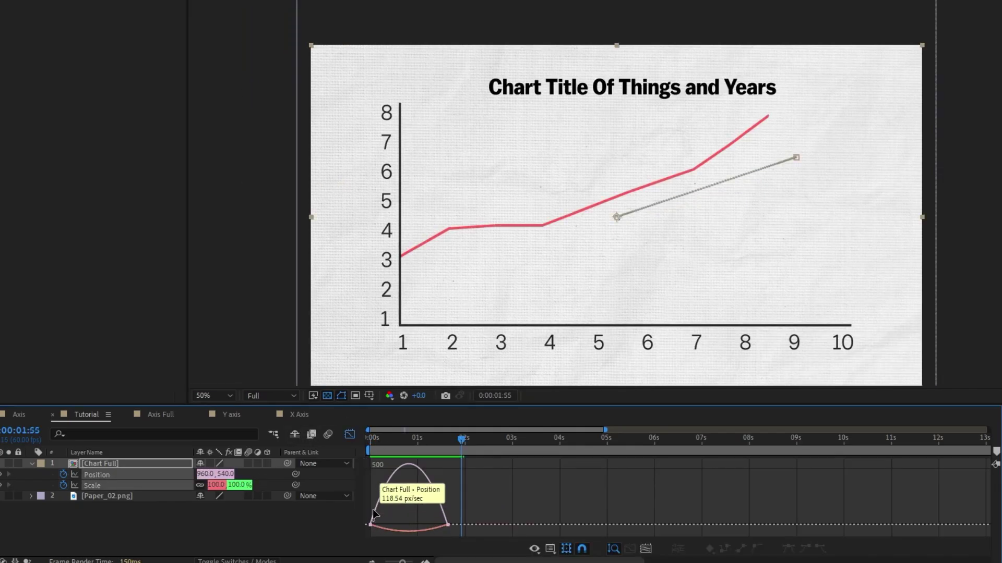
{"action": "left_click_drag", "start_coordinate": [362, 537], "coordinate": [401, 525]}
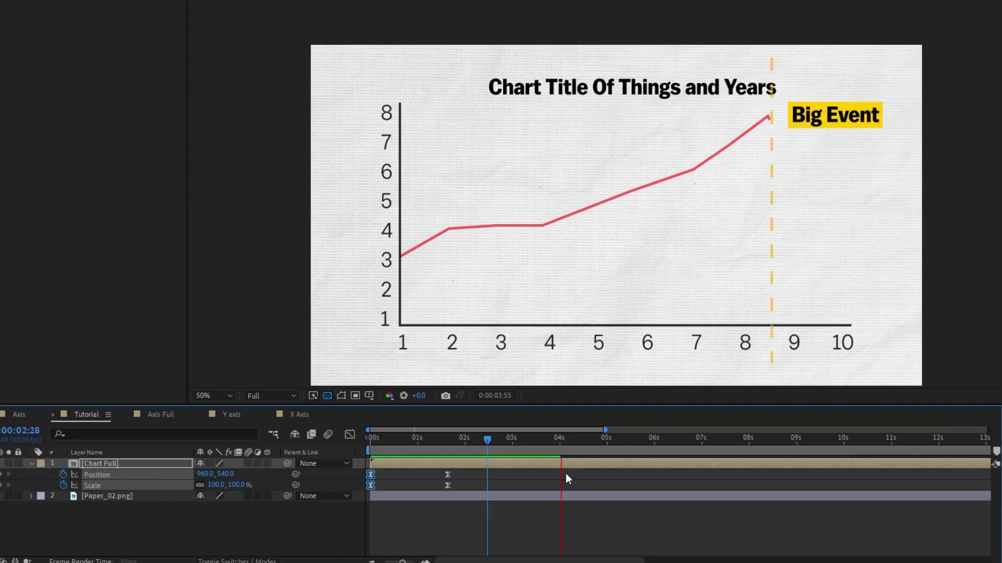
Step: Duplicate Chart Full's full-view keyframes at about 4.1 seconds, and shift the chart to position 796, 504 at about 4.5 seconds
{"action": "left_click_drag", "start_coordinate": [565, 441], "coordinate": [546, 475]}
{"action": "key", "text": "ctrl+v"}
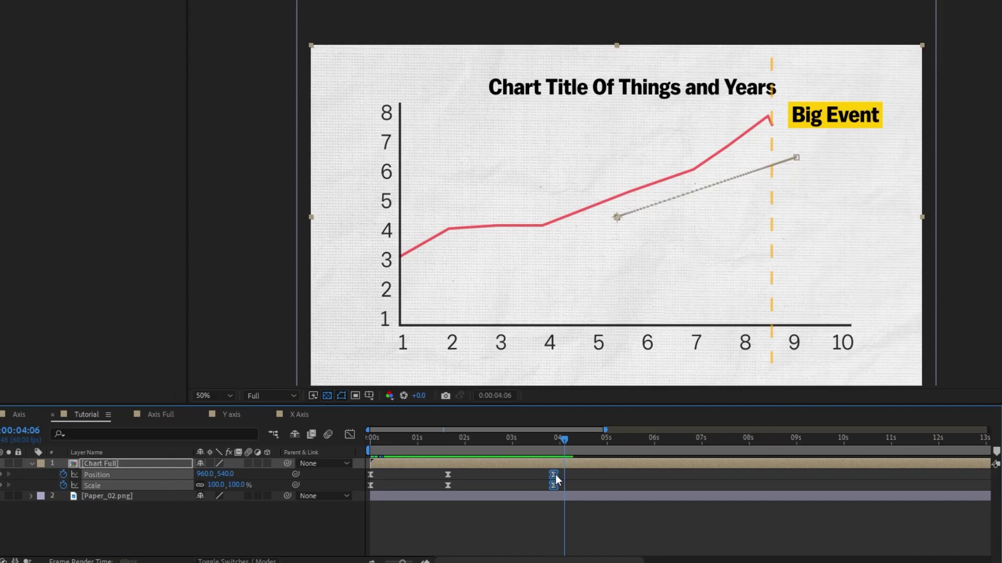
{"action": "left_click_drag", "start_coordinate": [554, 475], "coordinate": [563, 475]}
{"action": "left_click_drag", "start_coordinate": [562, 441], "coordinate": [586, 446]}
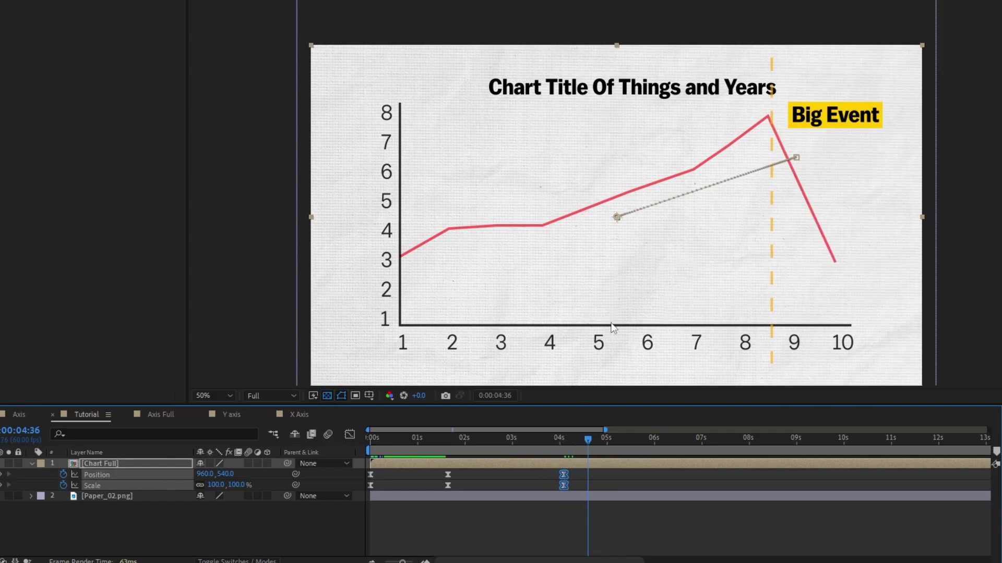
{"action": "left_click_drag", "start_coordinate": [688, 264], "coordinate": [642, 255]}
Step: Sharpen the speed curve of Chart Full's final position shift so it peaks late, and preview it
{"action": "key", "text": "shift+F3"}
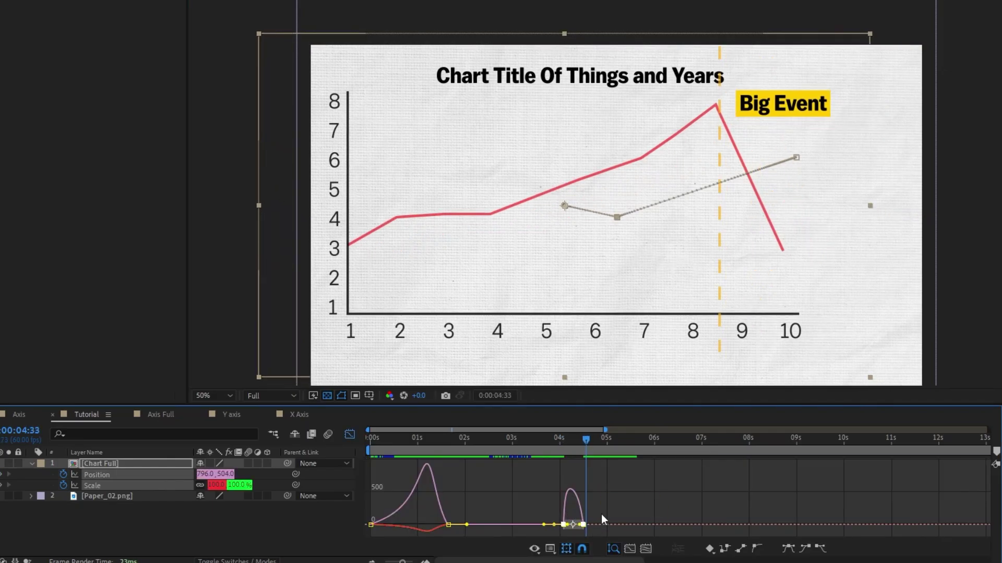
{"action": "left_click", "coordinate": [557, 448]}
{"action": "key", "text": "space"}
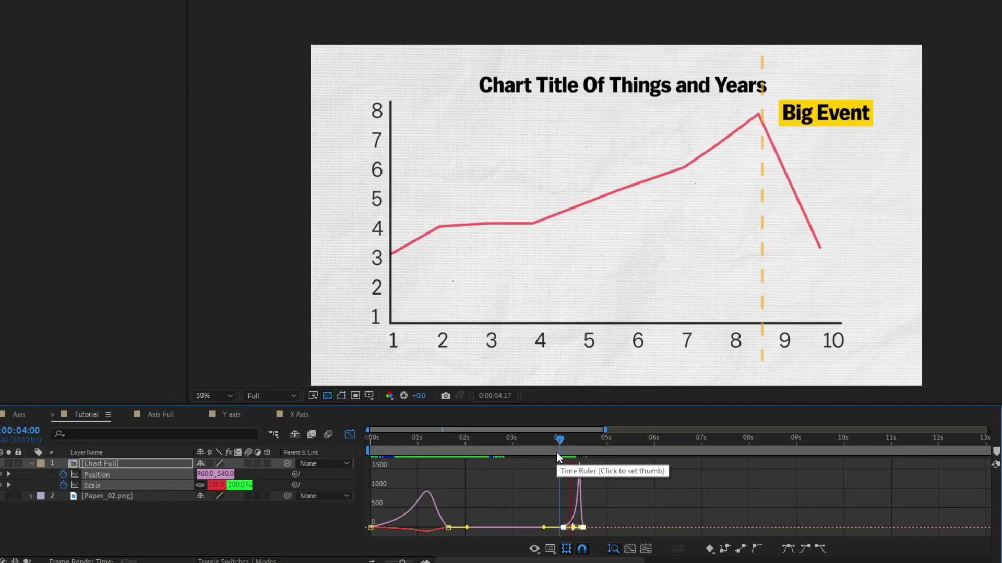
Step: Move the keyframes of Chart Full's final shift earlier, to about 3.9 and 4.4 seconds, and preview the timing
{"action": "key", "text": "shift+F3"}
{"action": "left_click_drag", "start_coordinate": [577, 443], "coordinate": [562, 456]}
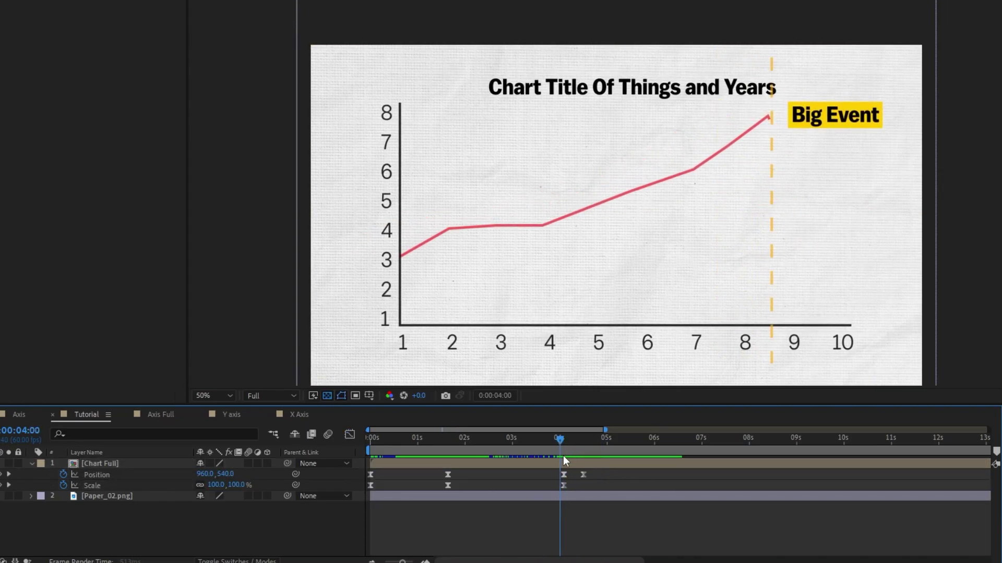
{"action": "left_click_drag", "start_coordinate": [578, 441], "coordinate": [590, 461]}
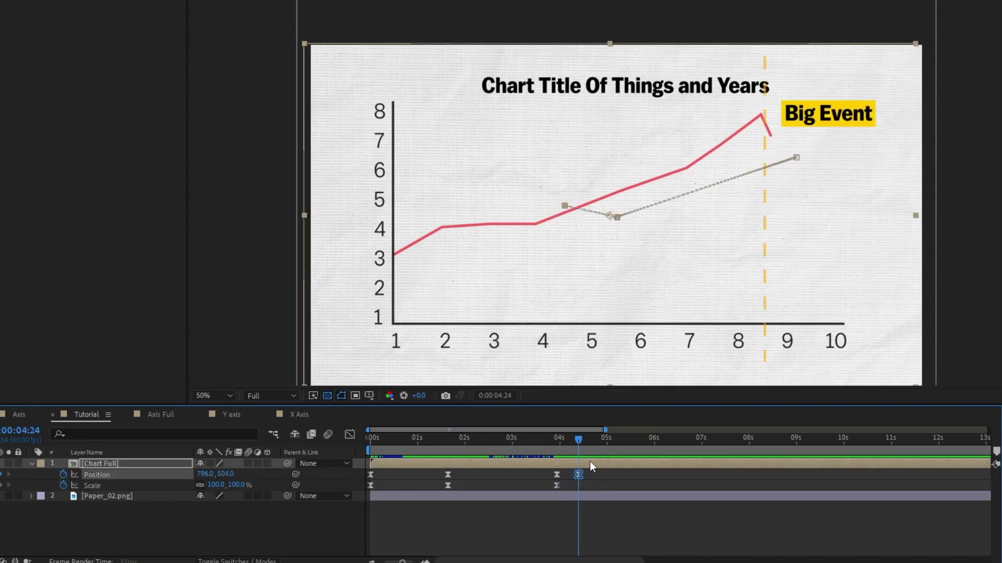
{"action": "key", "text": "space"}
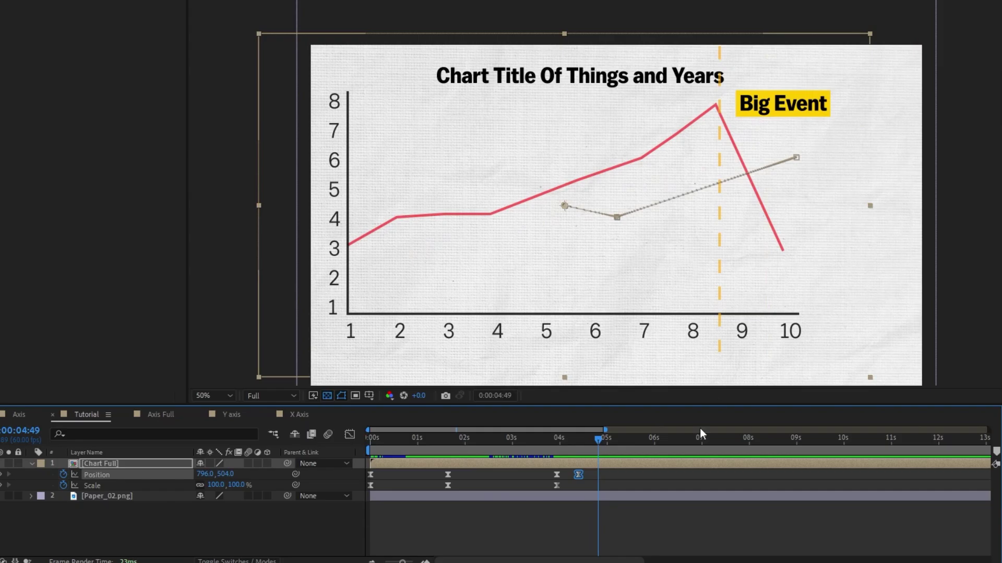
Step: Inside the Chart Full composition, nudge the Divider left so it lines up with the data line's peak
{"action": "double_click", "coordinate": [592, 476]}
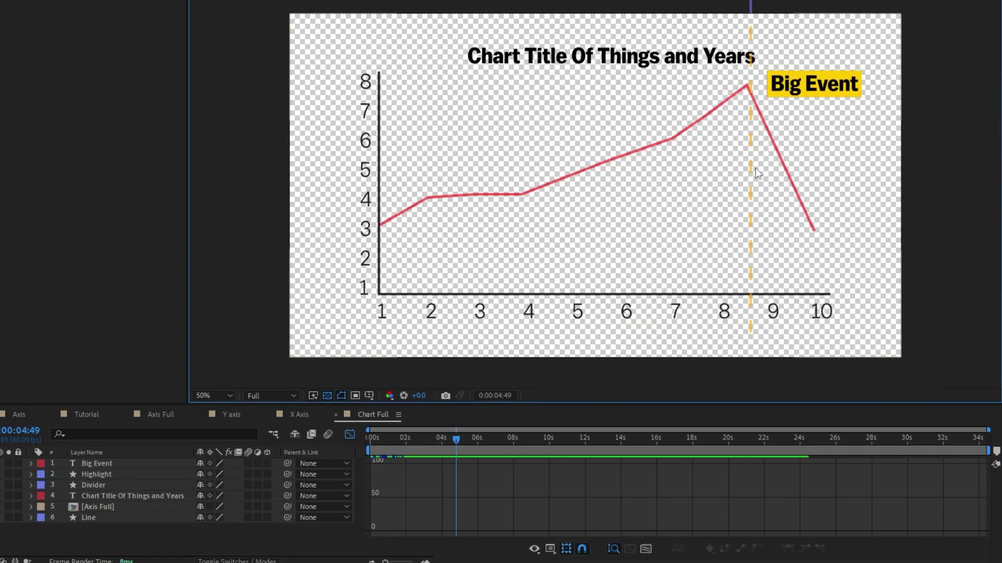
{"action": "left_click", "coordinate": [756, 172]}
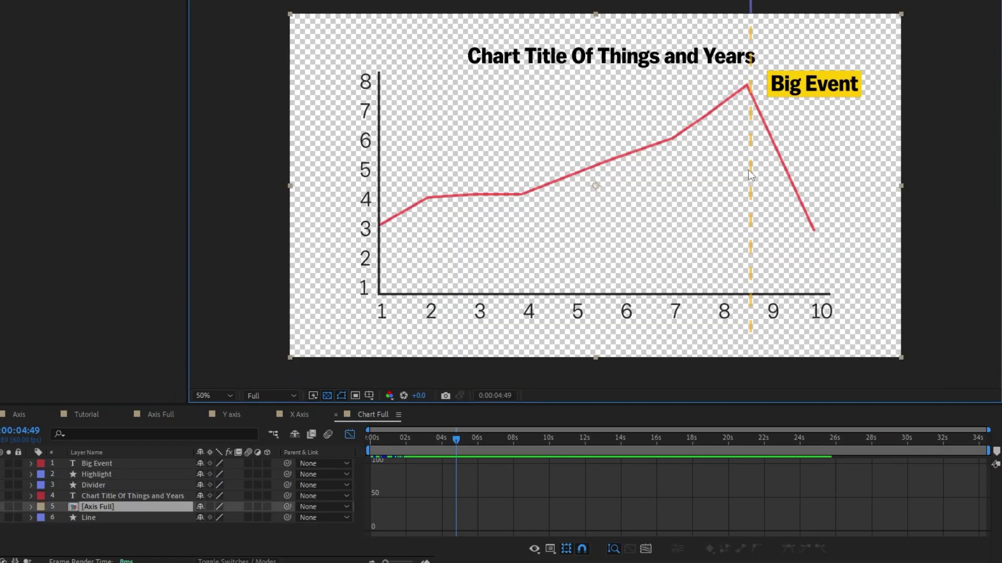
{"action": "left_click", "coordinate": [108, 486]}
{"action": "key", "text": "shift+Left"}
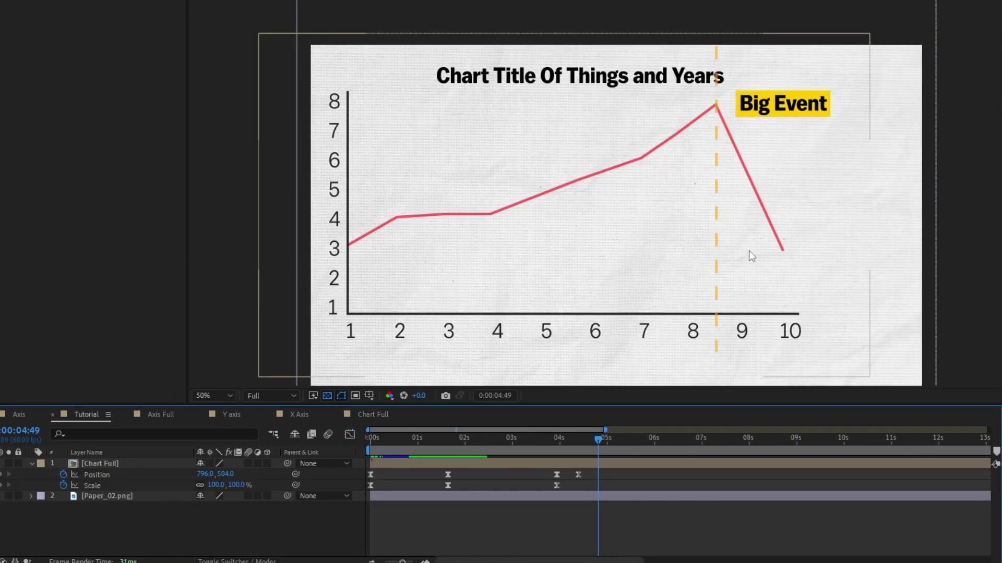
Step: Add an adjustment layer above Chart Full, apply Posterize Time to it at a frame rate of 12, and preview the animation
{"action": "right_click", "coordinate": [447, 518]}
{"action": "mouse_move", "coordinate": [507, 368]}
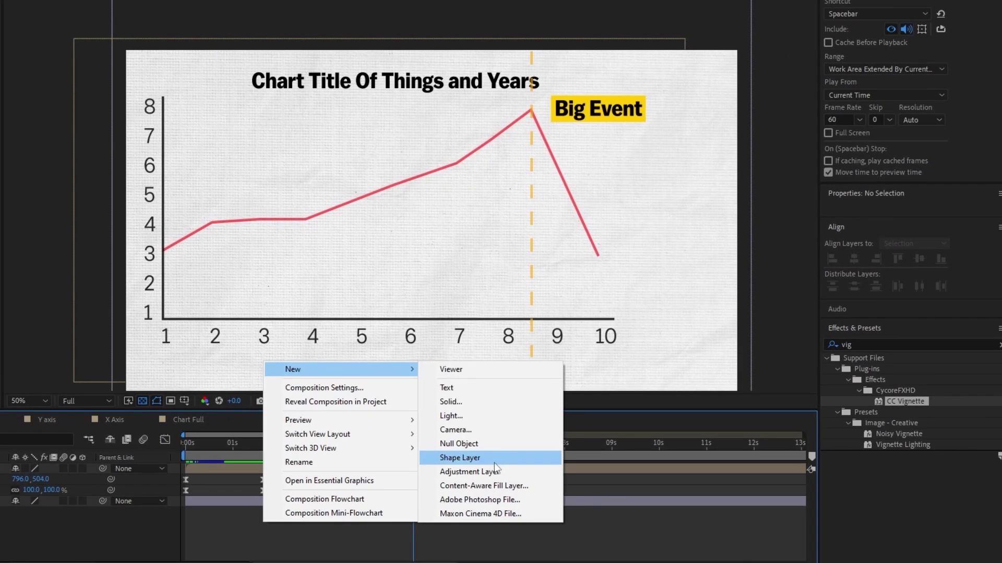
{"action": "left_click", "coordinate": [495, 471]}
{"action": "left_click", "coordinate": [875, 416]}
{"action": "type", "text": "post"}
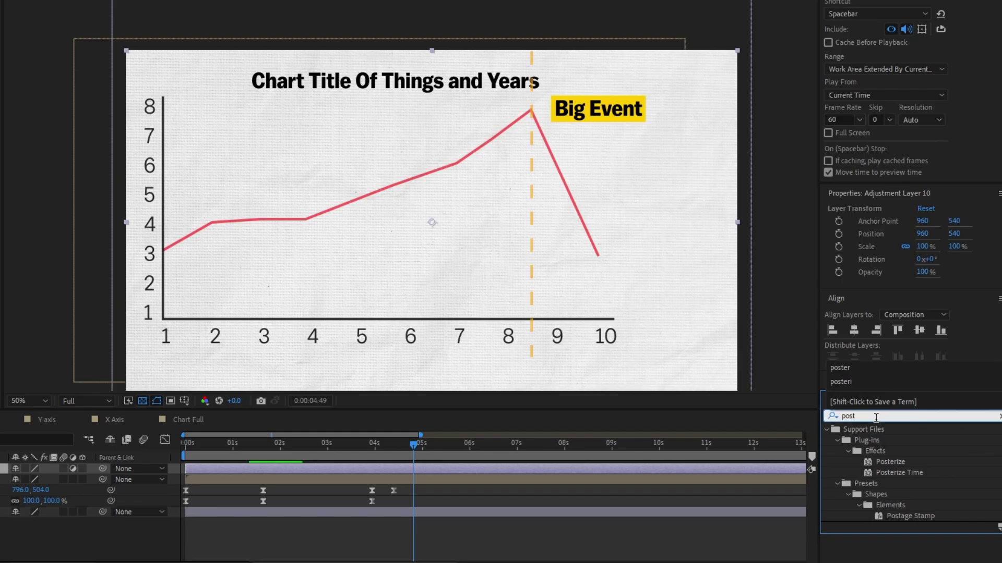
{"action": "double_click", "coordinate": [899, 473]}
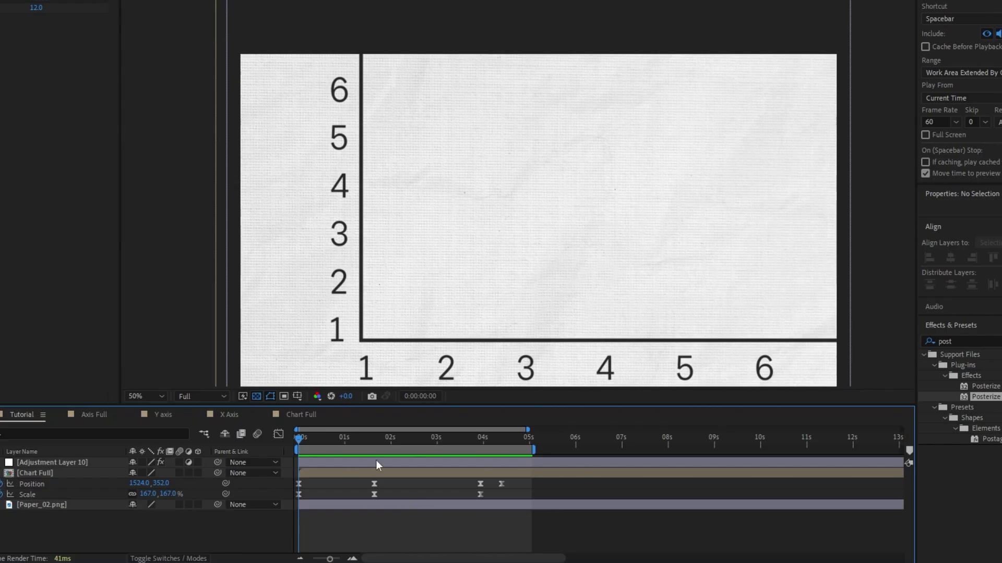
{"action": "key", "text": "space"}
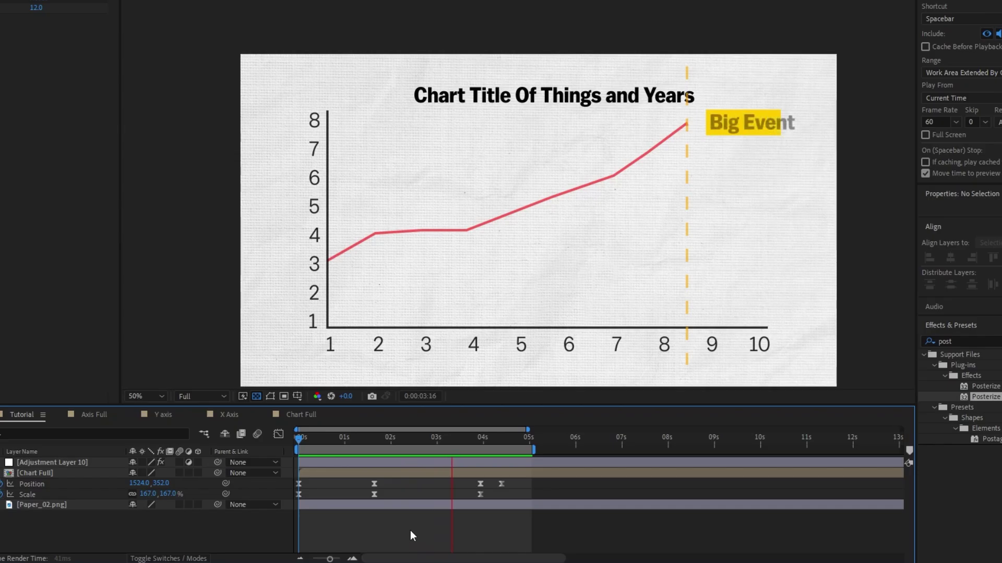
Step: Apply CC Vignette to the adjustment layer and reduce its Amount to 13, checking it on the full chart view
{"action": "left_click", "coordinate": [968, 341]}
{"action": "type", "text": "vig"}
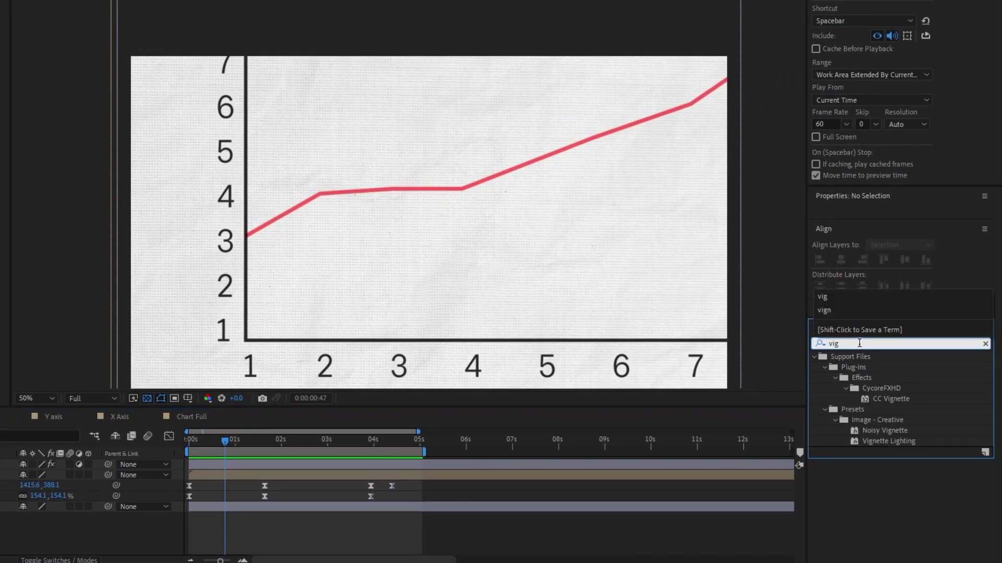
{"action": "left_click_drag", "start_coordinate": [880, 396], "coordinate": [580, 464]}
{"action": "left_click_drag", "start_coordinate": [277, 454], "coordinate": [374, 468]}
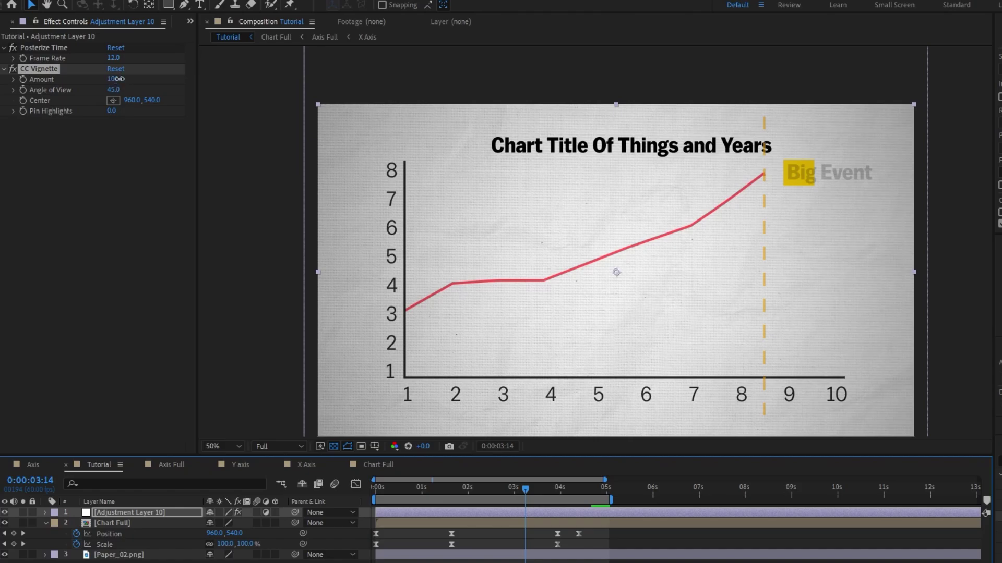
{"action": "mouse_move", "coordinate": [119, 79]}
{"action": "left_mouse_down"}
{"action": "mouse_move", "coordinate": [95, 87]}
{"action": "mouse_move", "coordinate": [107, 84]}
{"action": "left_mouse_up"}
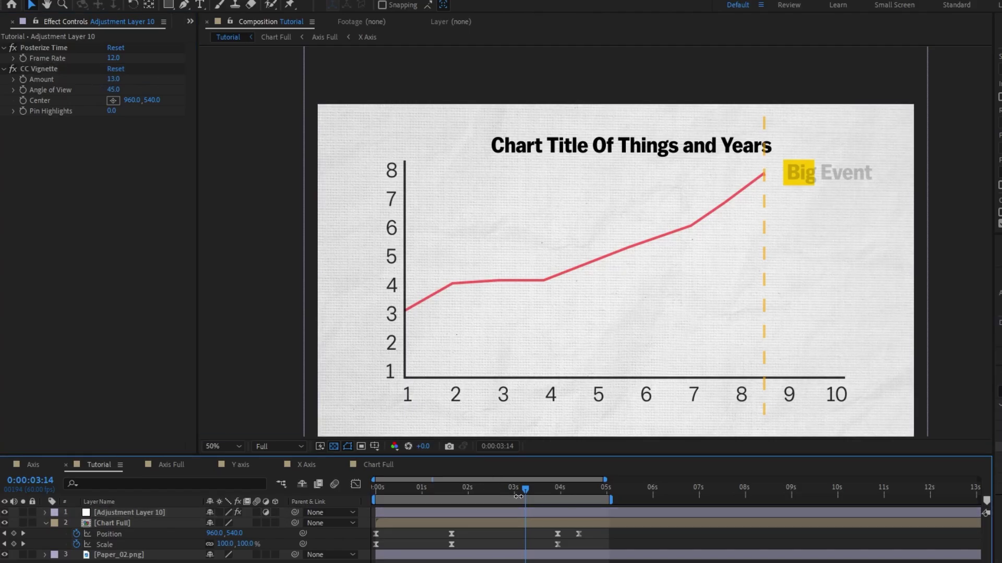